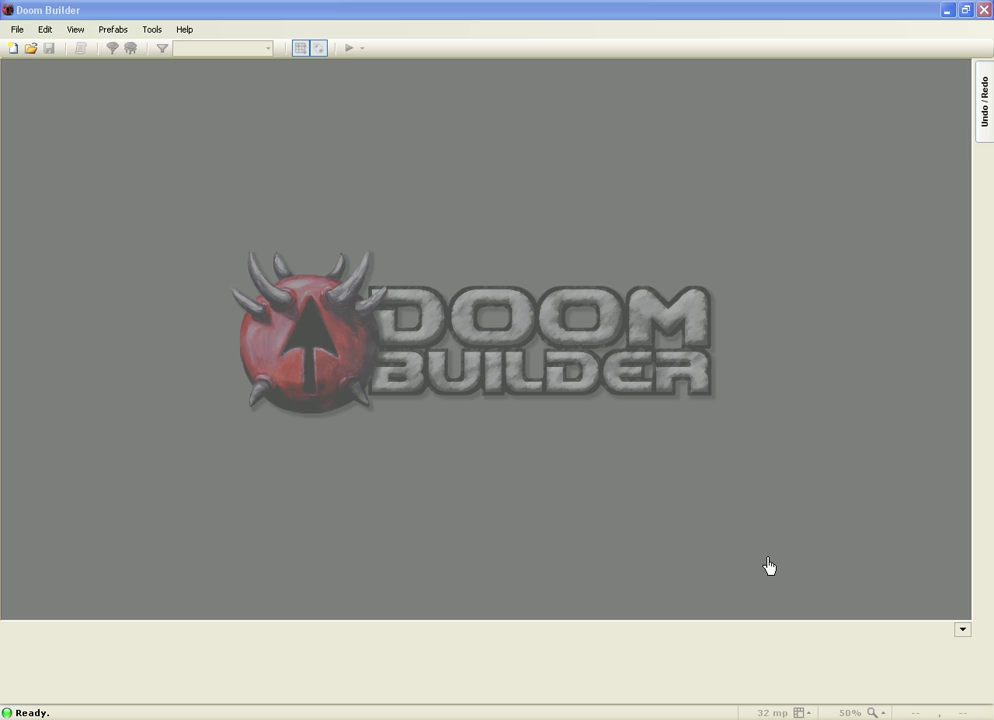
# Step: Switch to Firefox and review the library requirements and download listing on the DRD Team SVN Builds page for doombuilder2
pyautogui.click(650, 9)
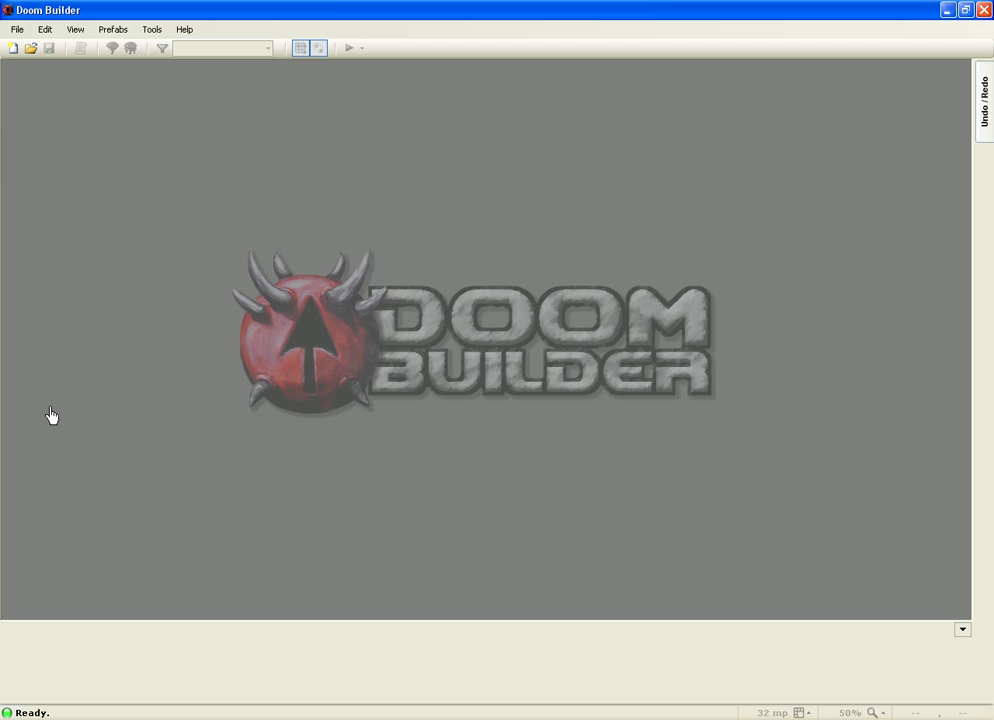
pyautogui.hotkey('alt', 'Tab')
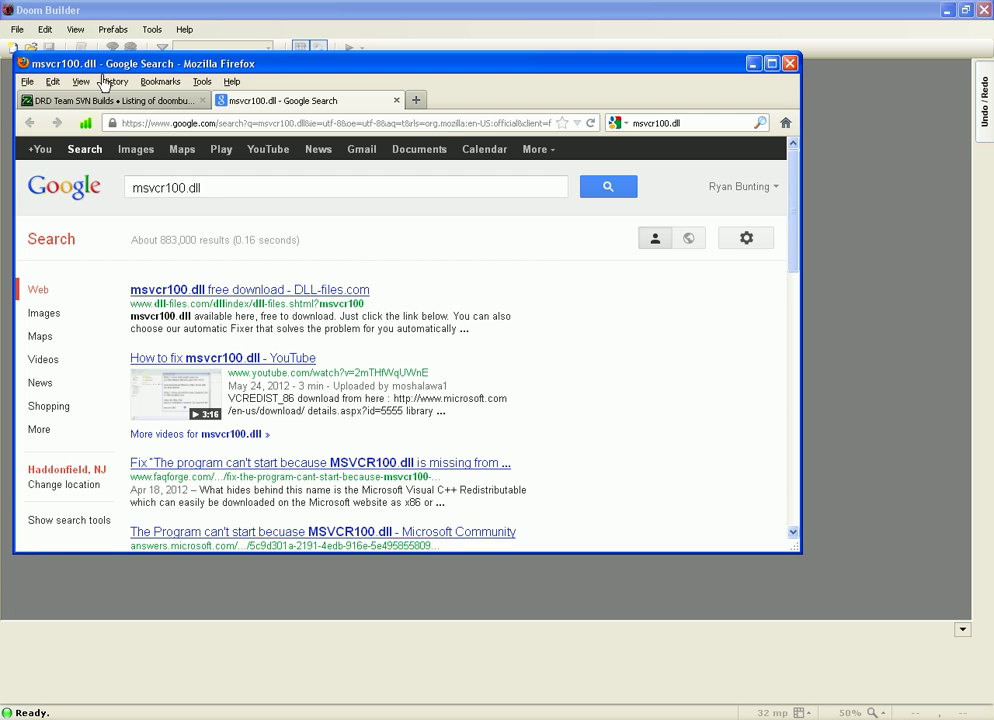
pyautogui.click(113, 101)
pyautogui.scroll(-3, 402, 260)
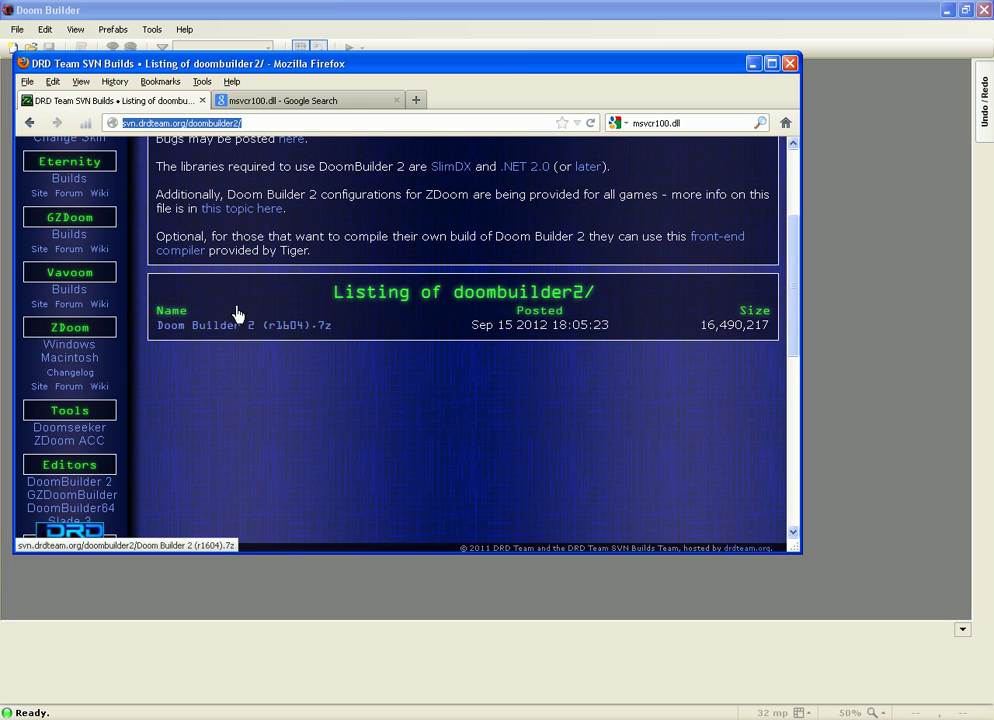
pyautogui.scroll(2, 272, 285)
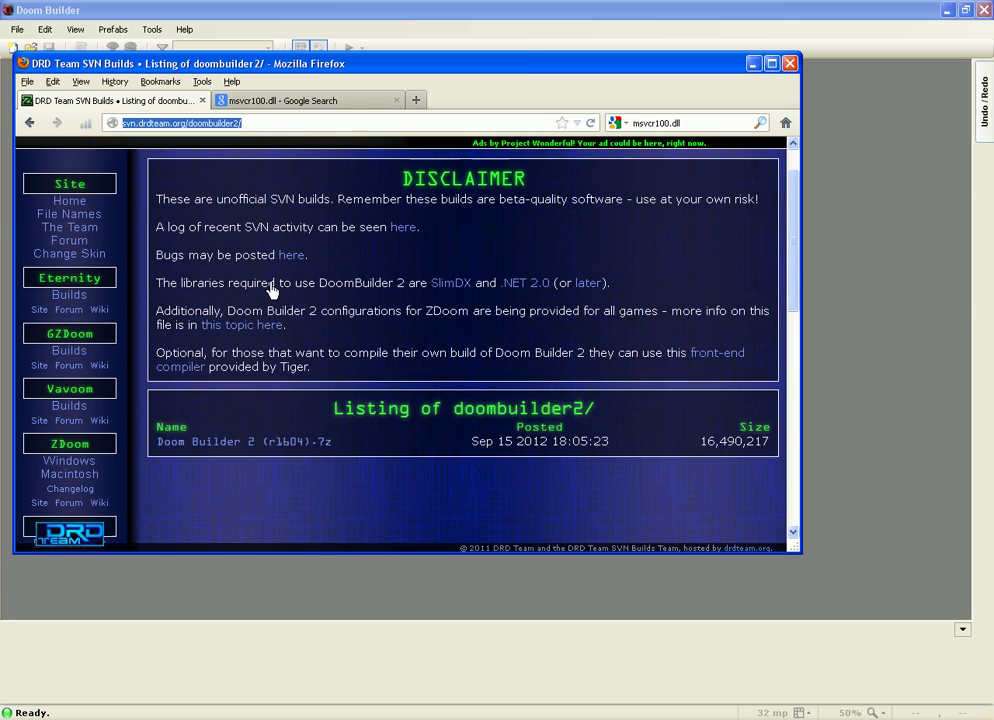
pyautogui.scroll(1, 270, 289)
# Step: Review the Google search for msvcr100.dll, highlighting the file name in the search query
pyautogui.click(287, 101)
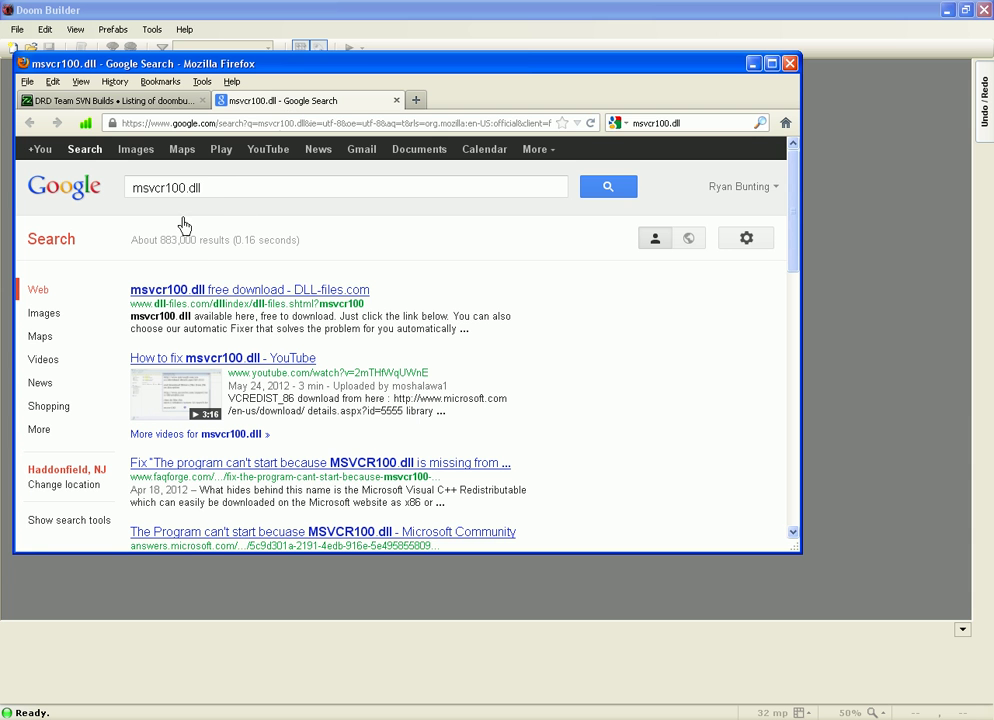
pyautogui.moveTo(230, 190); pyautogui.dragTo(84, 188)
pyautogui.click(237, 187)
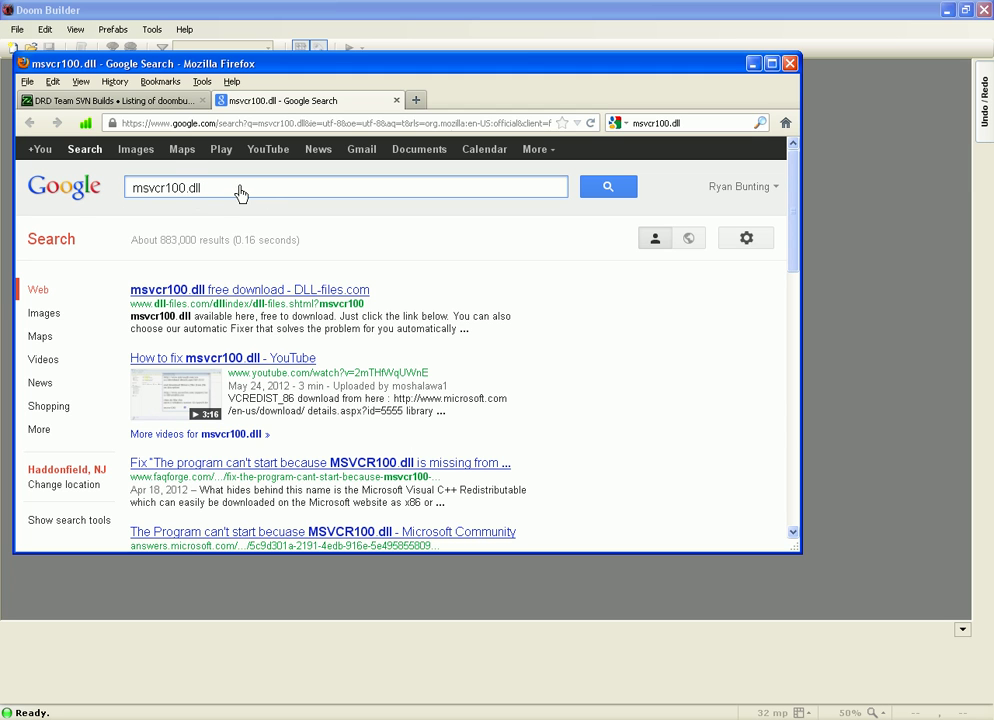
pyautogui.moveTo(222, 195); pyautogui.dragTo(98, 190)
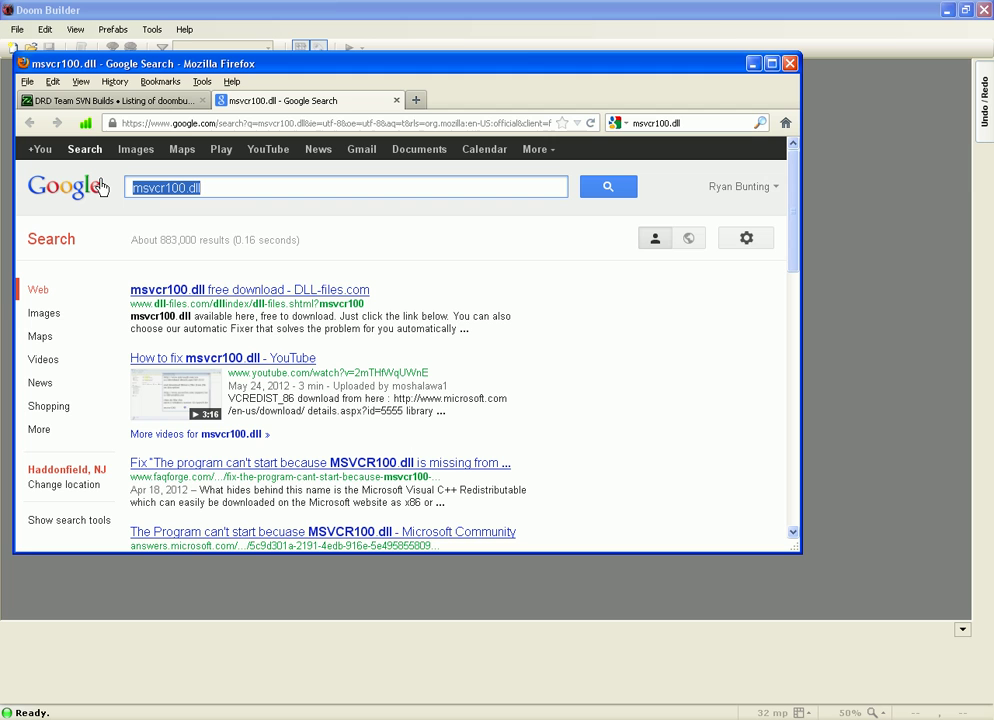
pyautogui.moveTo(101, 180); pyautogui.dragTo(255, 184)
pyautogui.moveTo(134, 194); pyautogui.dragTo(275, 186)
pyautogui.click(240, 191)
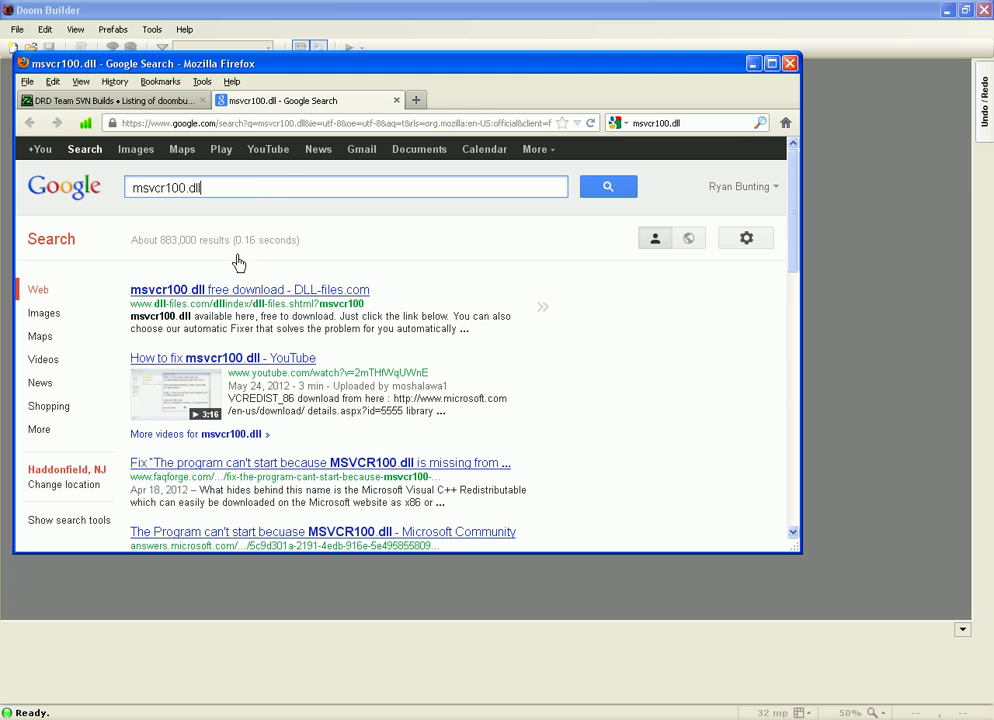
# Step: Review the Doom Builder 2 (r1604).7z download link, then examine that archive and the program files in the Doom Builder 2 folder
pyautogui.click(112, 104)
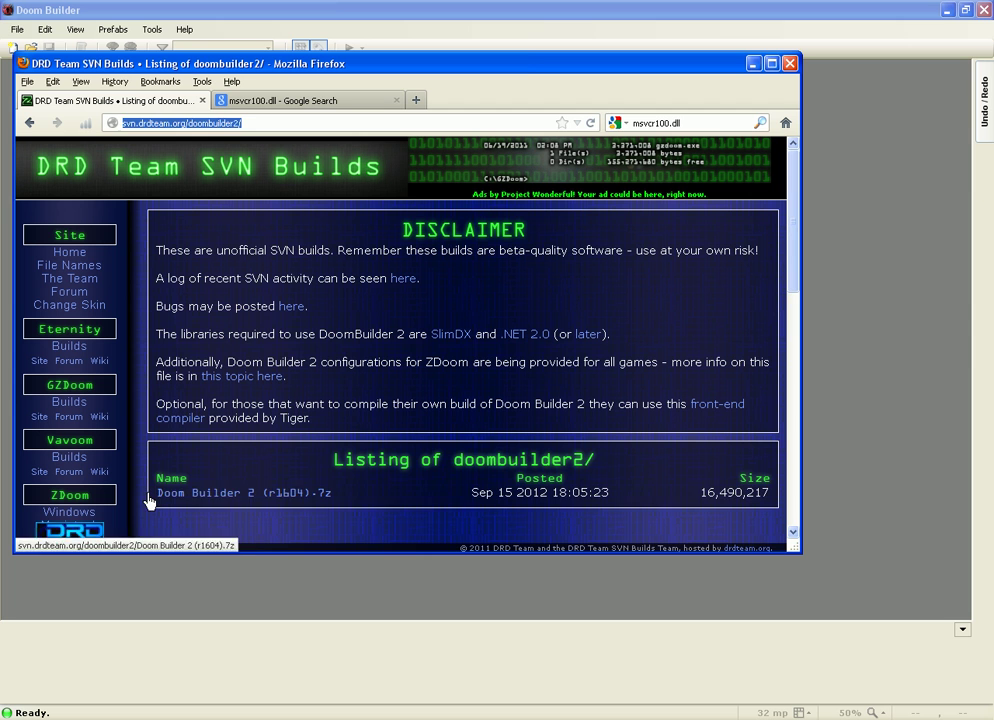
pyautogui.moveTo(149, 498); pyautogui.dragTo(375, 529)
pyautogui.click(375, 529)
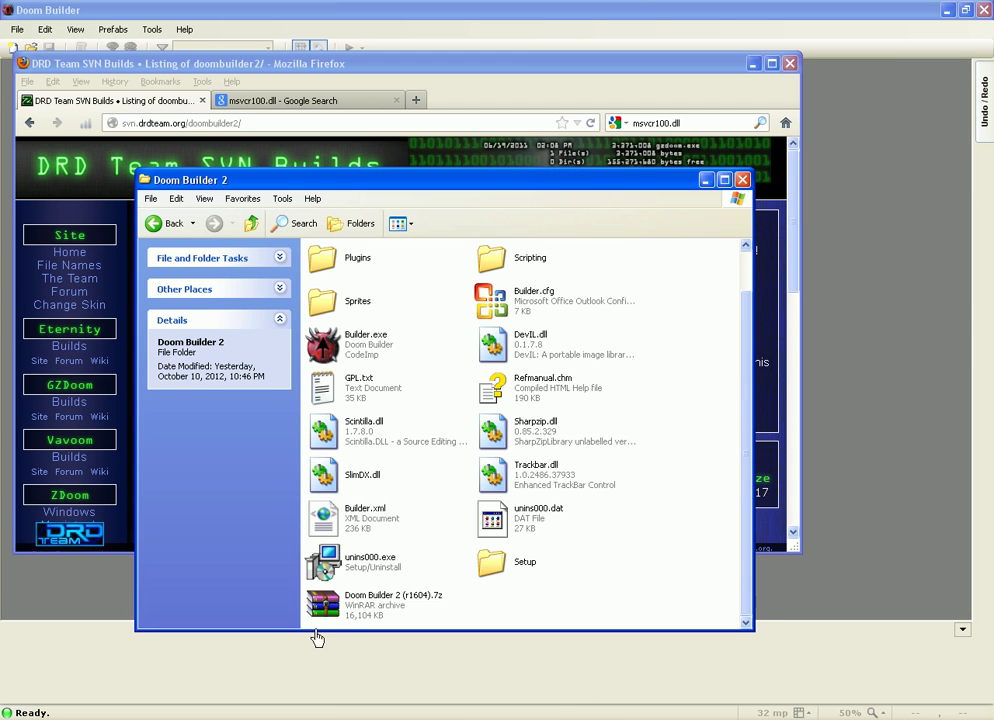
pyautogui.click(343, 613)
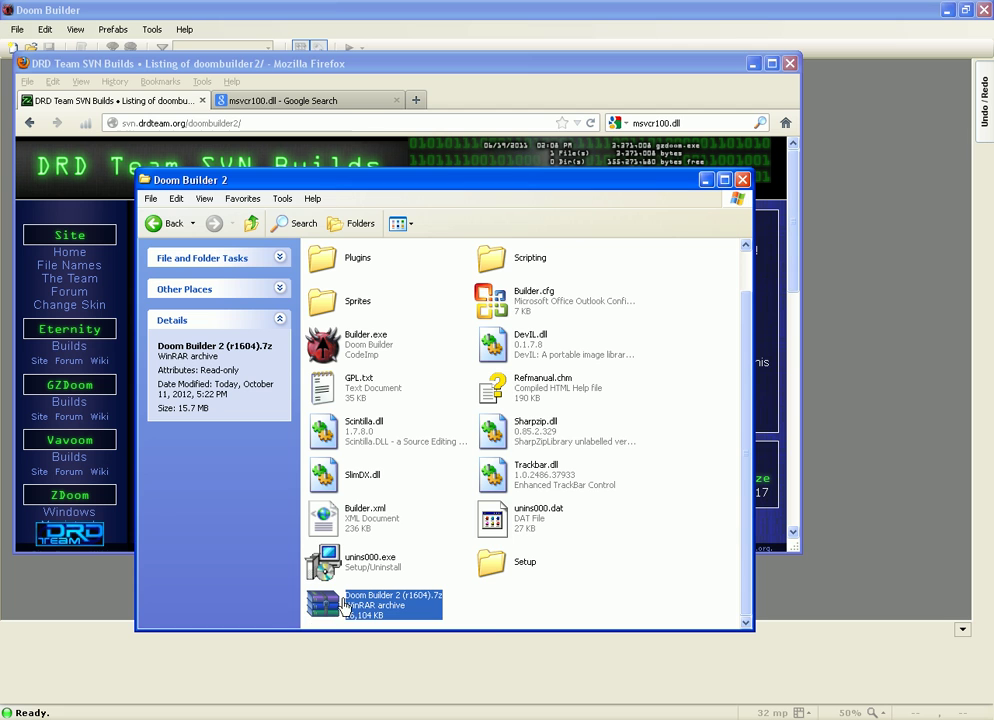
pyautogui.scroll(1, 352, 607)
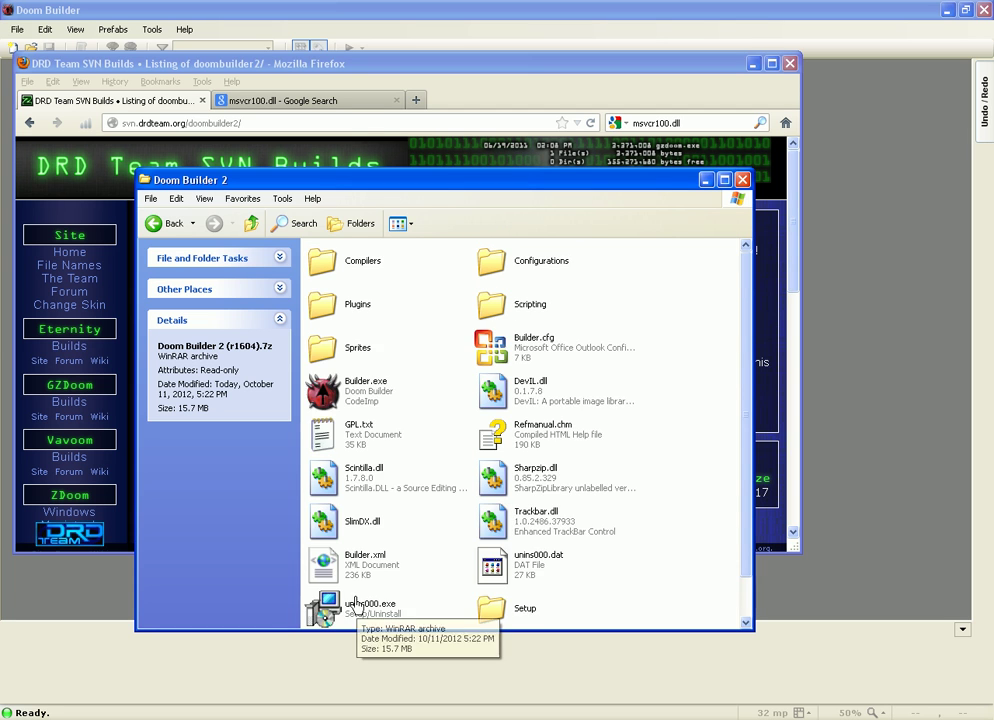
pyautogui.scroll(-1, 355, 604)
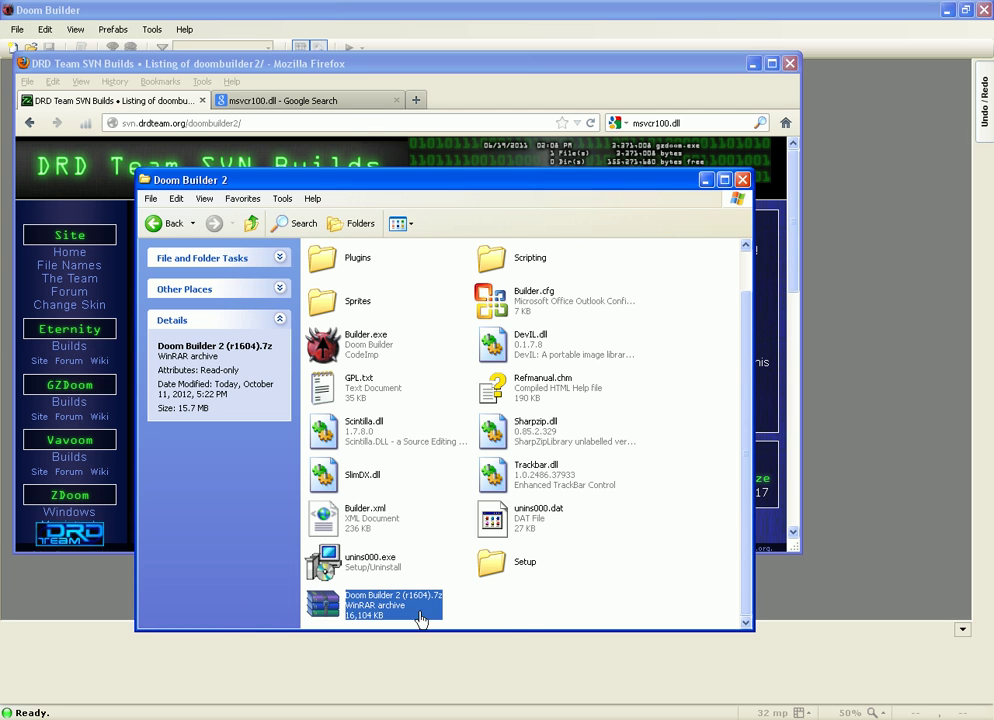
pyautogui.moveTo(684, 243); pyautogui.dragTo(245, 588)
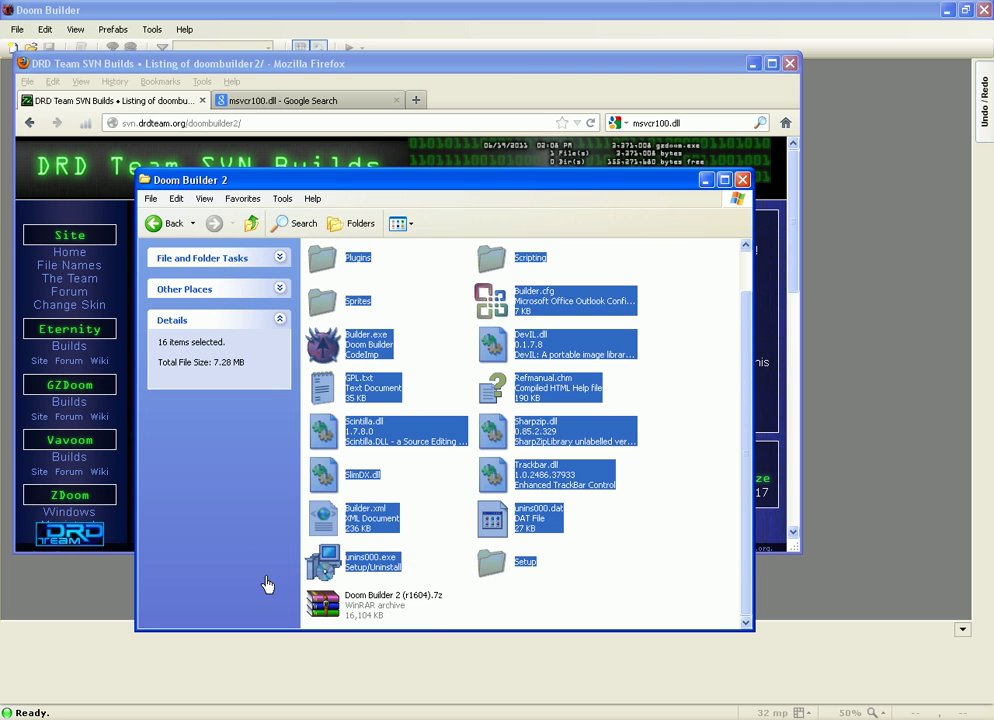
pyautogui.click(560, 586)
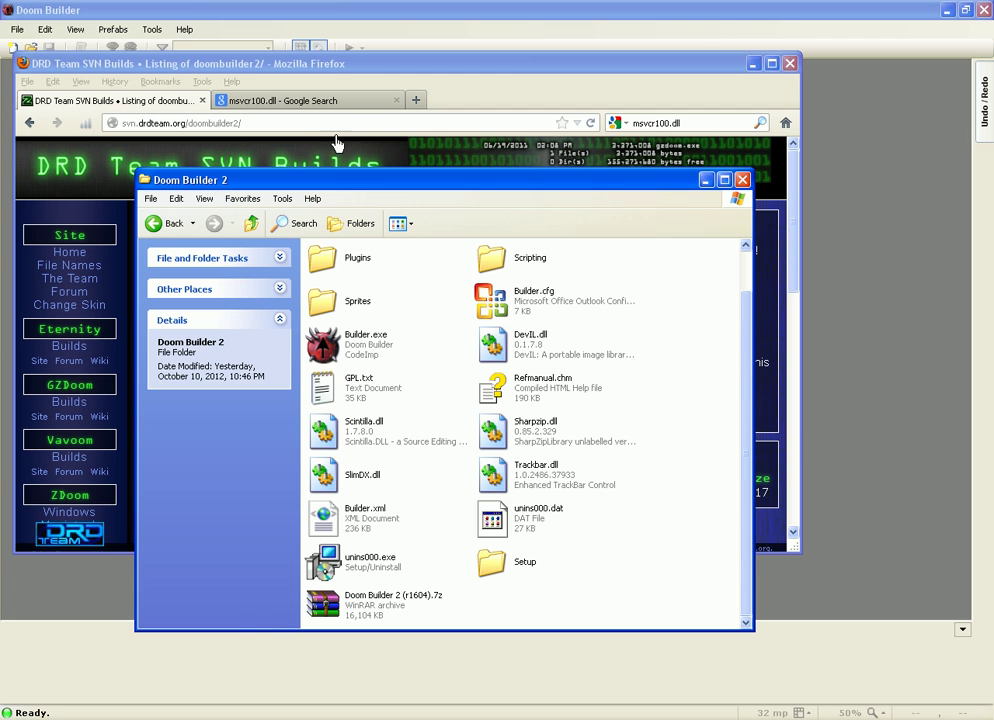
# Step: Switch to Doom Builder and create a new map MAP01 with the ZDaemon (Doom in Hexen format) configuration
pyautogui.click(146, 4)
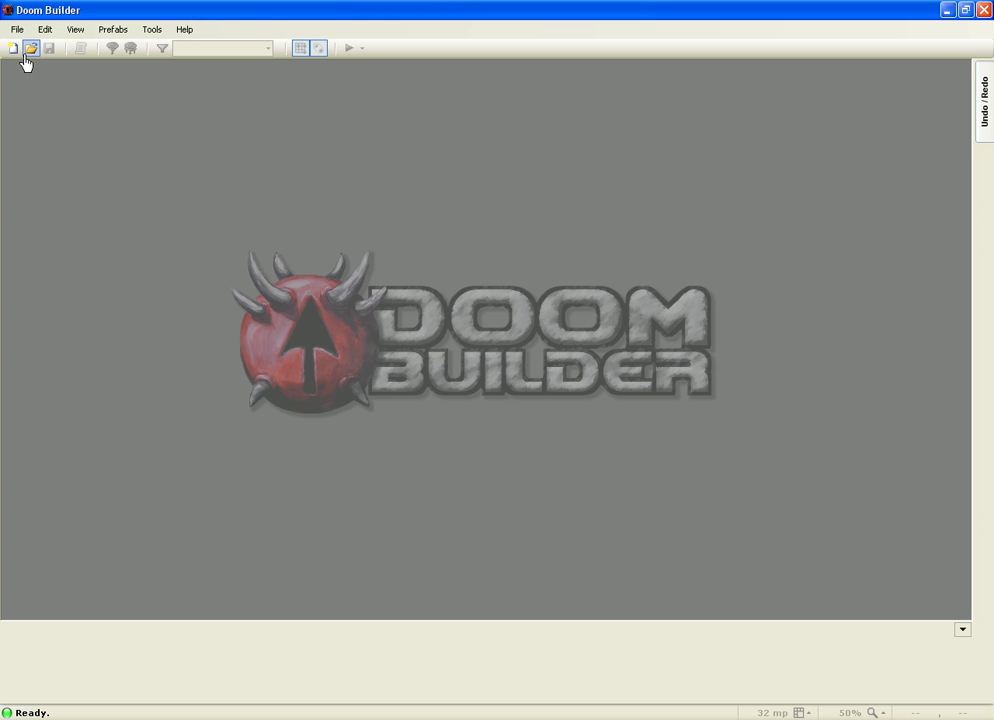
pyautogui.click(13, 50)
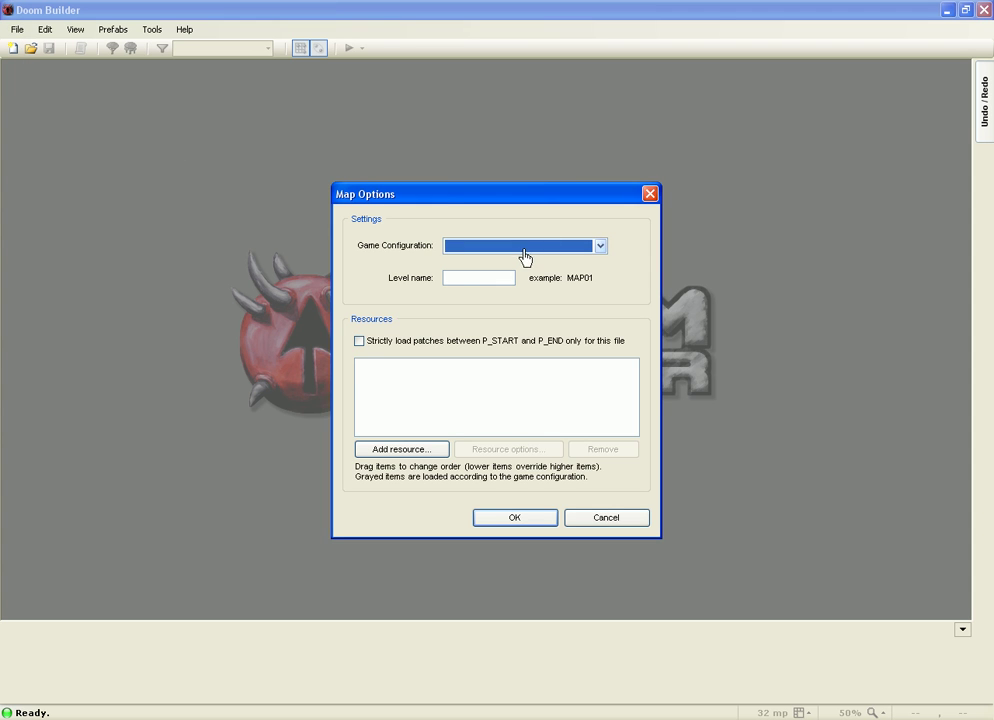
pyautogui.click(513, 522)
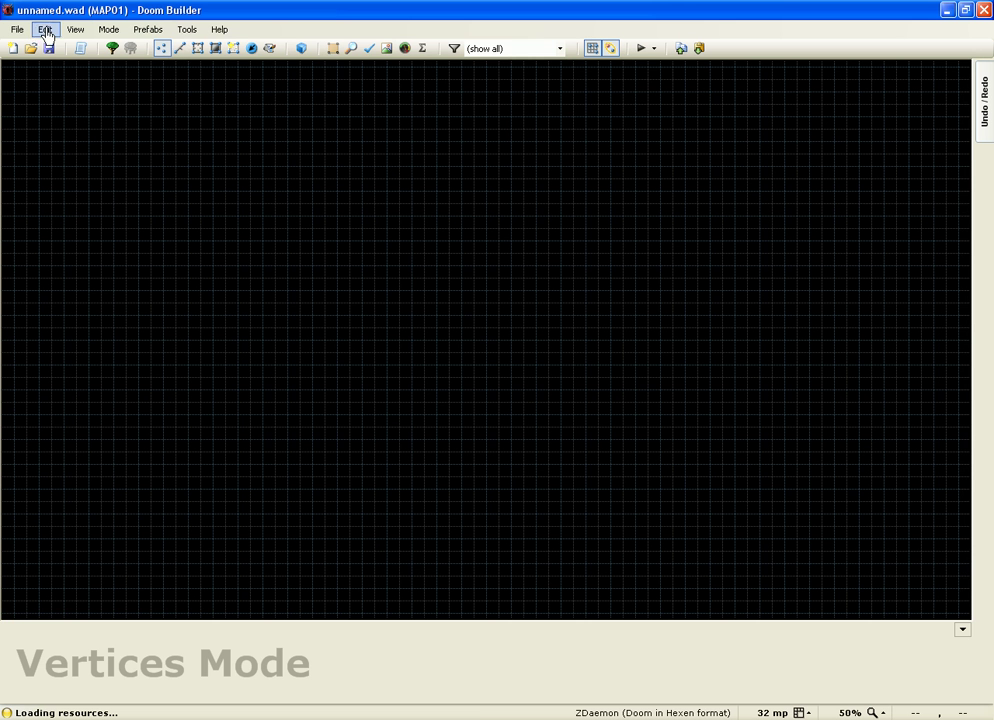
# Step: Assign the W key to the GZDoom Visual Mode action in the preferences' control settings
pyautogui.click(196, 33)
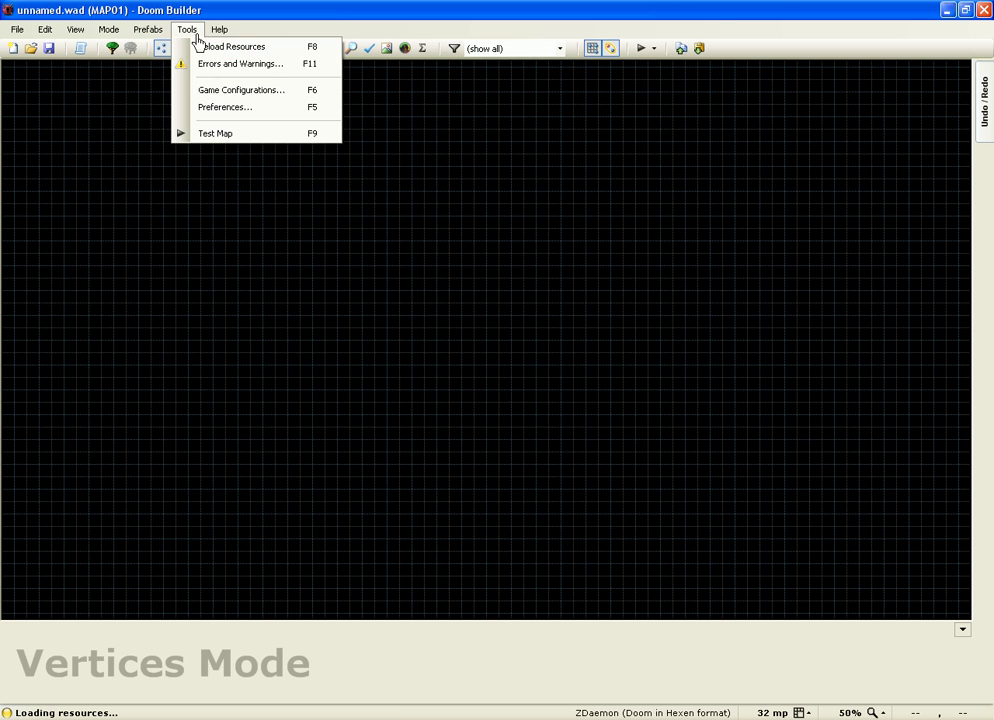
pyautogui.click(229, 108)
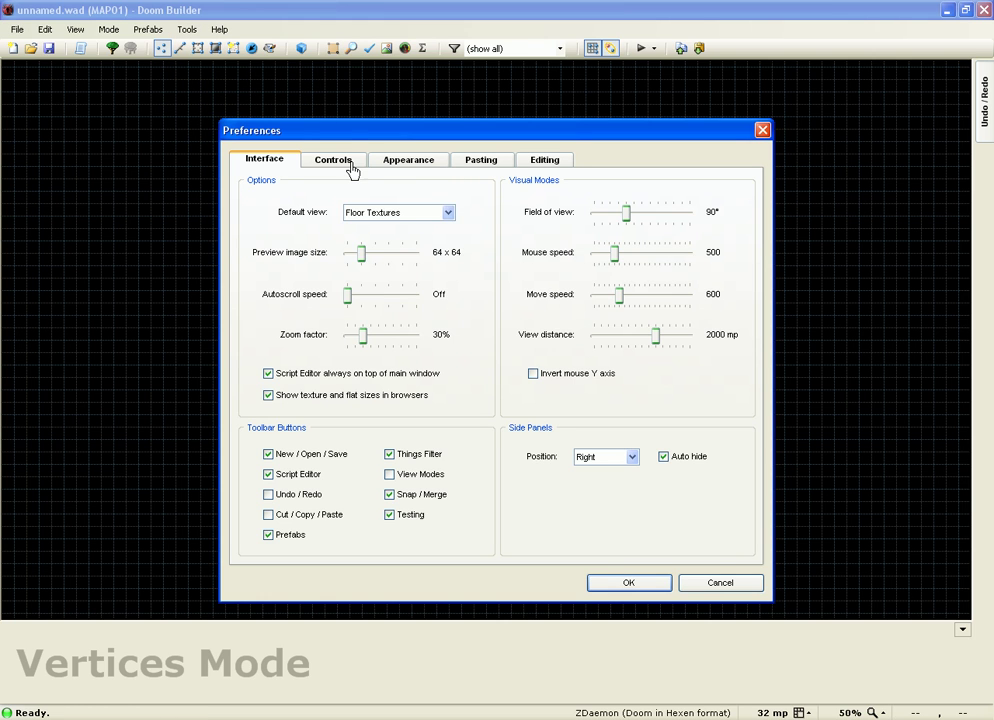
pyautogui.click(351, 169)
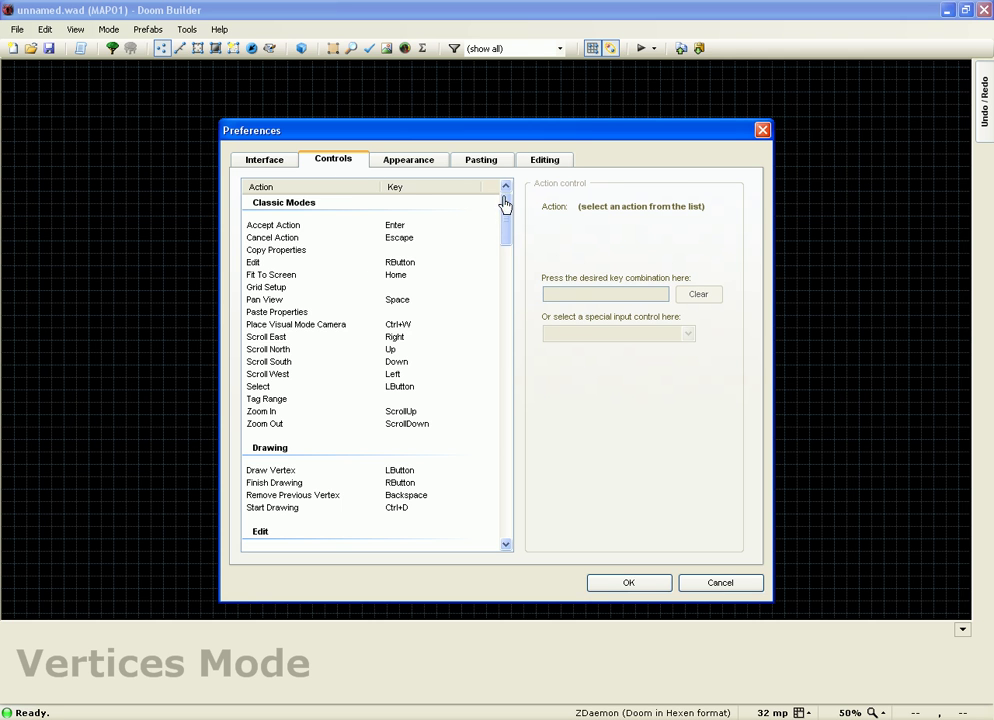
pyautogui.moveTo(504, 204); pyautogui.dragTo(507, 338)
pyautogui.click(387, 367)
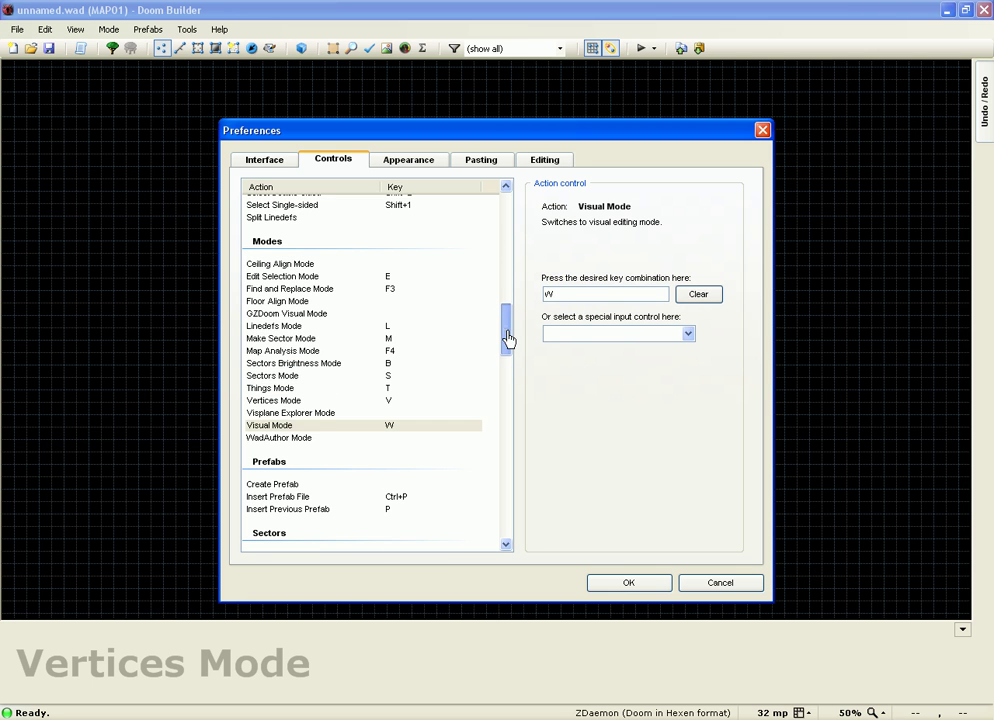
pyautogui.click(285, 315)
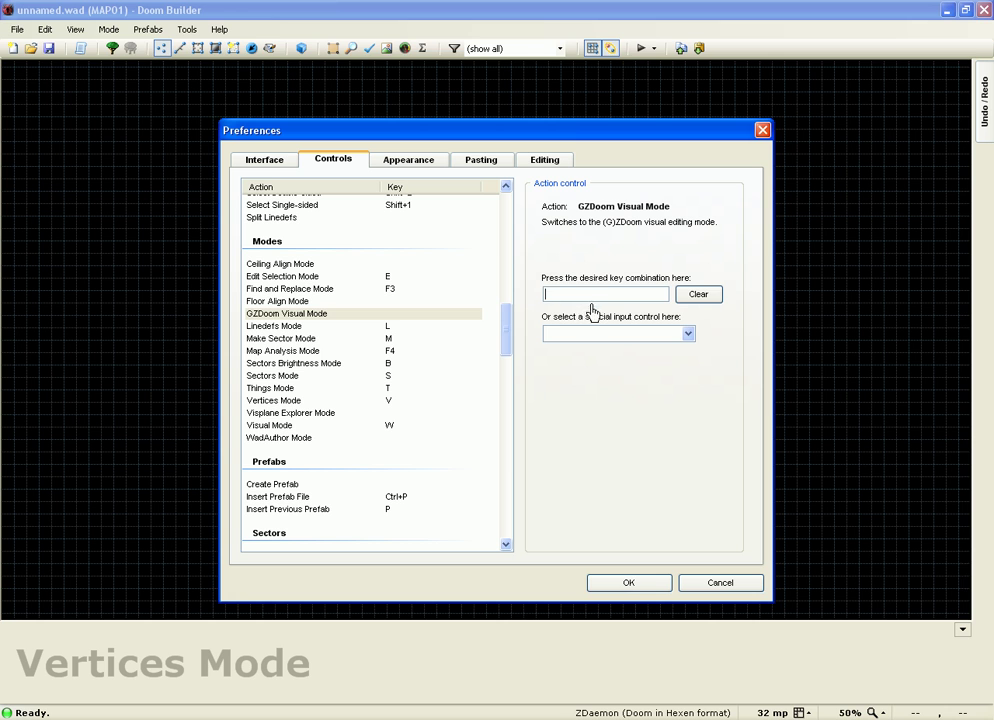
pyautogui.press('w')
# Step: Clear the key assigned to the standard Visual Mode action and apply the preferences
pyautogui.click(390, 425)
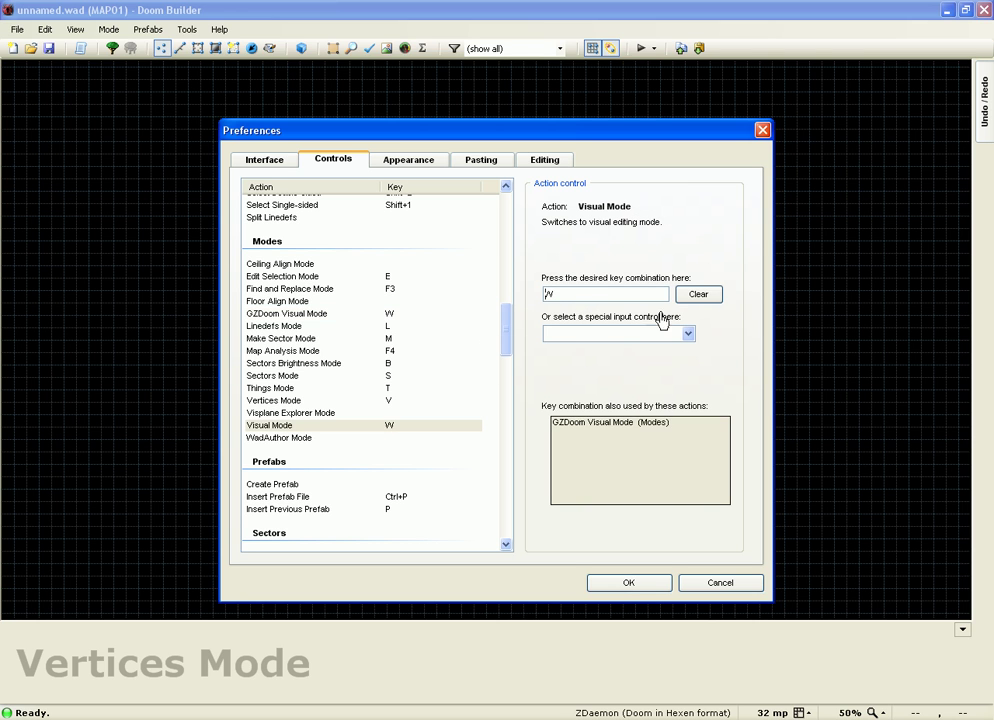
pyautogui.click(699, 294)
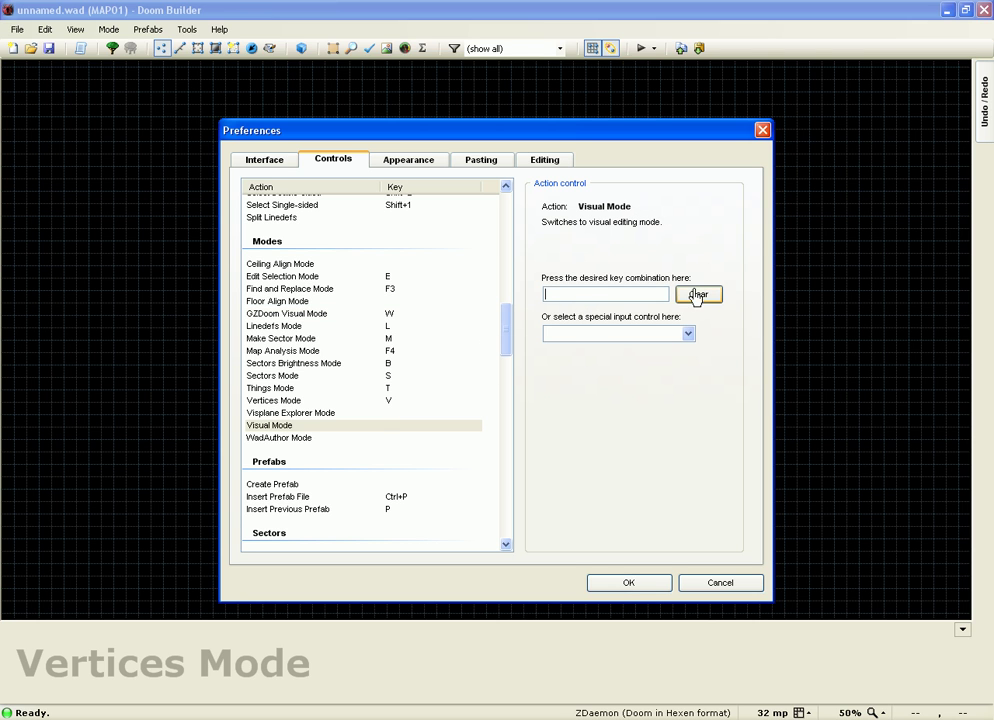
pyautogui.click(612, 585)
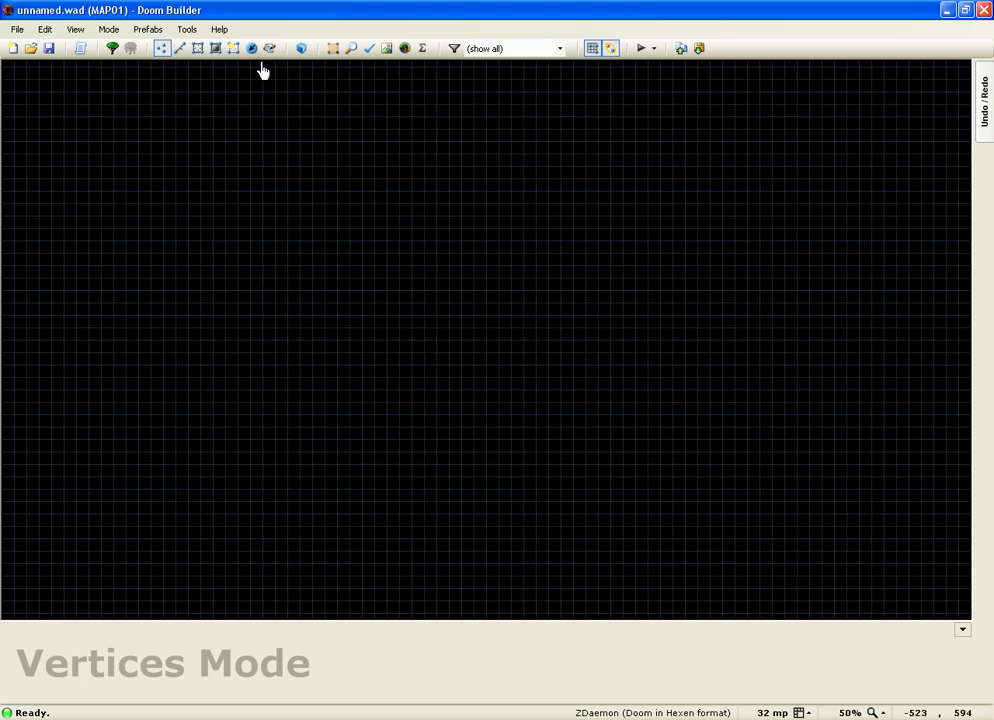
# Step: Open the game configurations, check the resources of the ZDoom formats, and select ZDaemon (Doom in Hexen format)
pyautogui.click(185, 30)
pyautogui.click(235, 90)
pyautogui.click(294, 412)
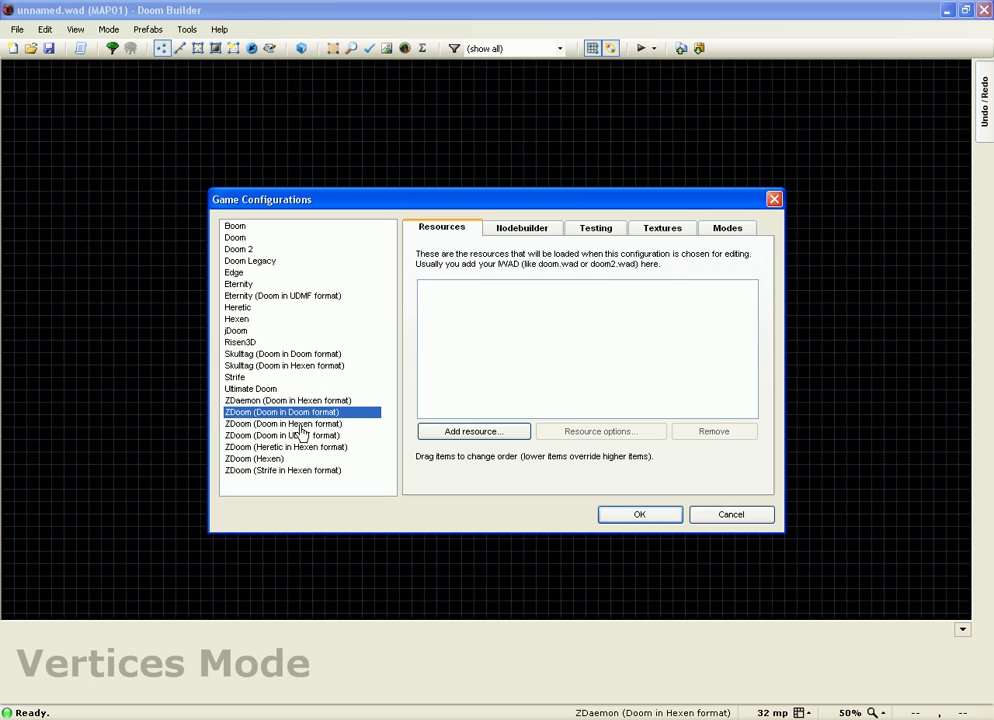
pyautogui.click(305, 401)
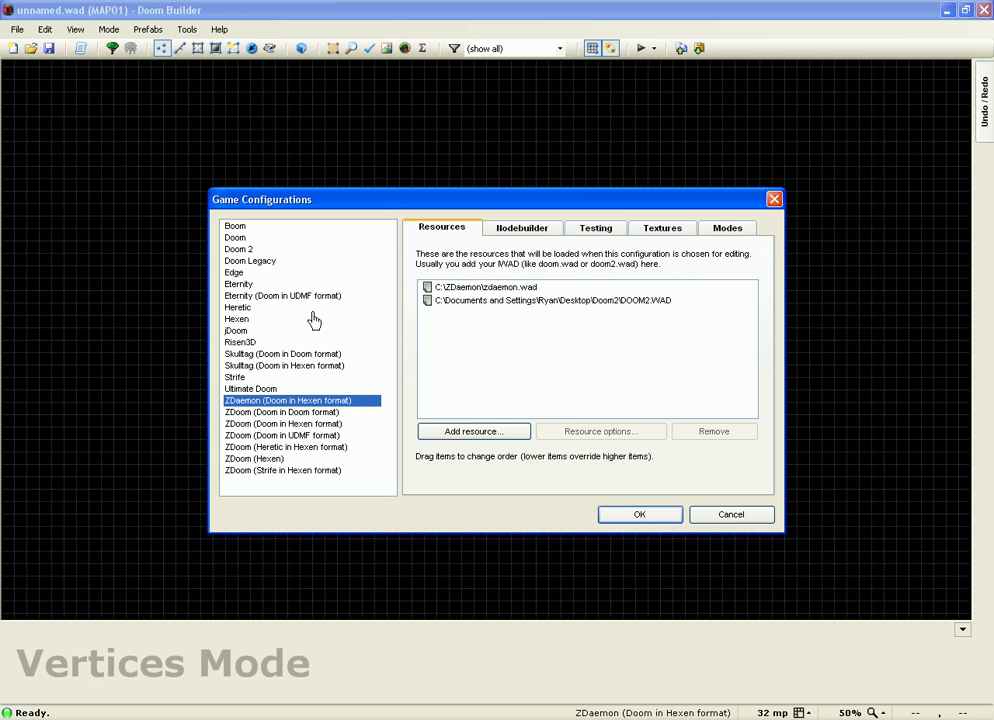
pyautogui.click(296, 424)
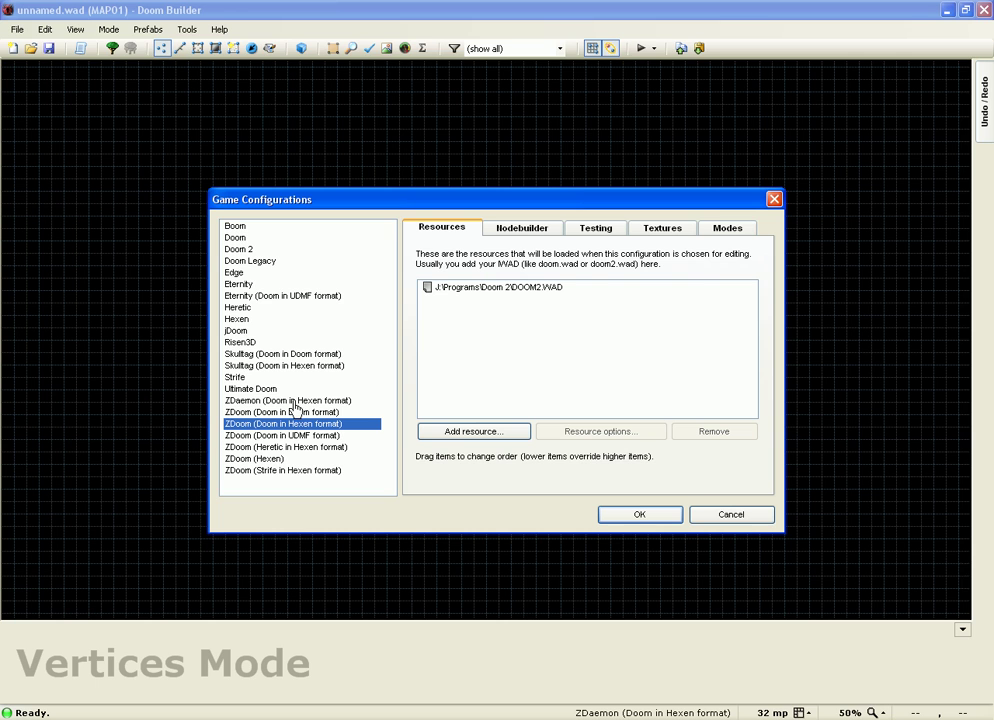
pyautogui.click(295, 401)
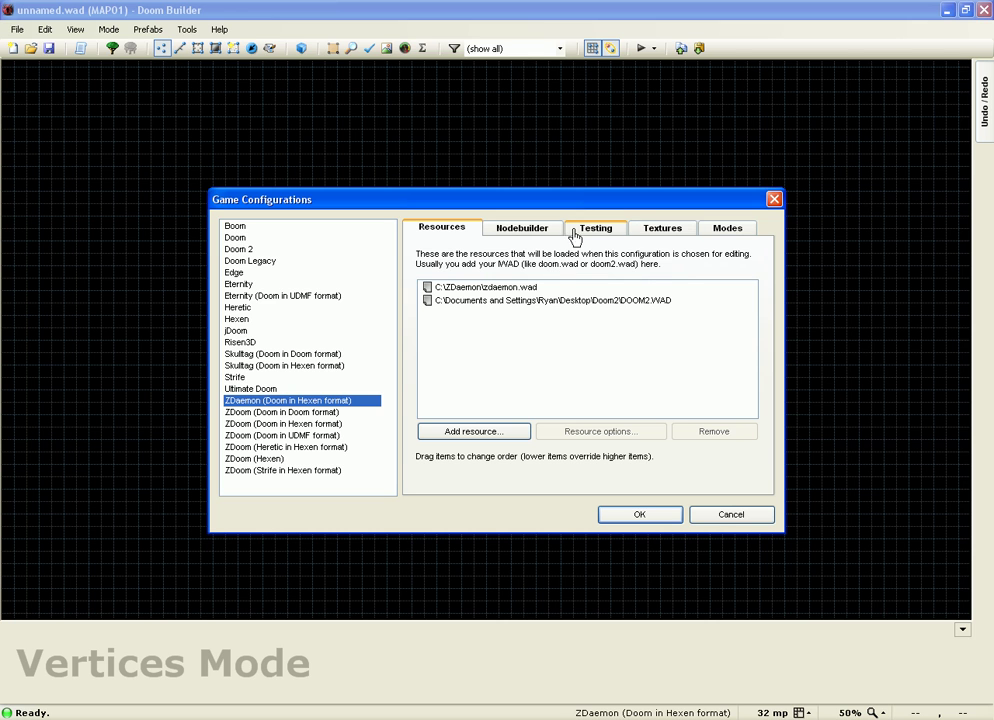
# Step: Enable GZDoom Visual Mode and disable the standard Visual Mode among the ZDaemon (Doom in Hexen format) editing modes, and apply the configuration
pyautogui.click(716, 234)
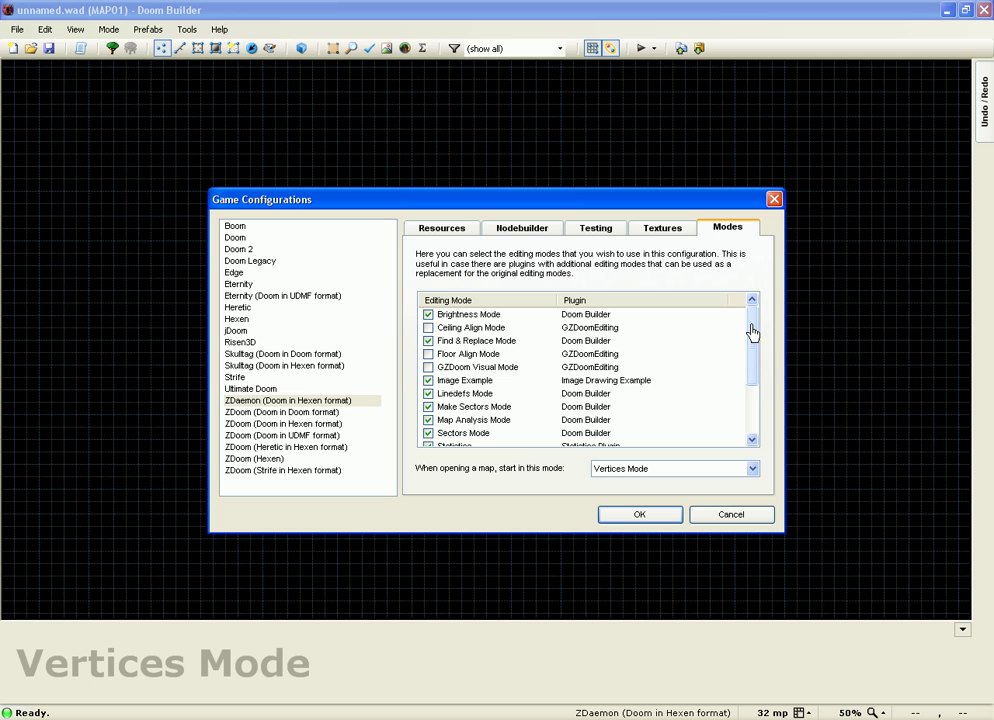
pyautogui.click(602, 329)
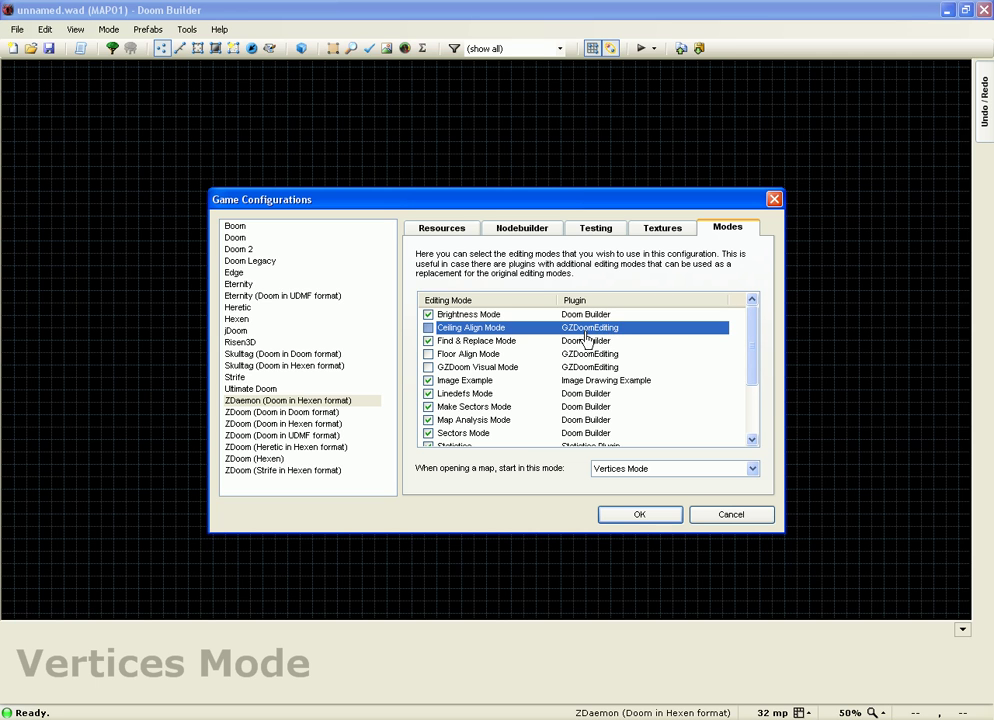
pyautogui.click(568, 368)
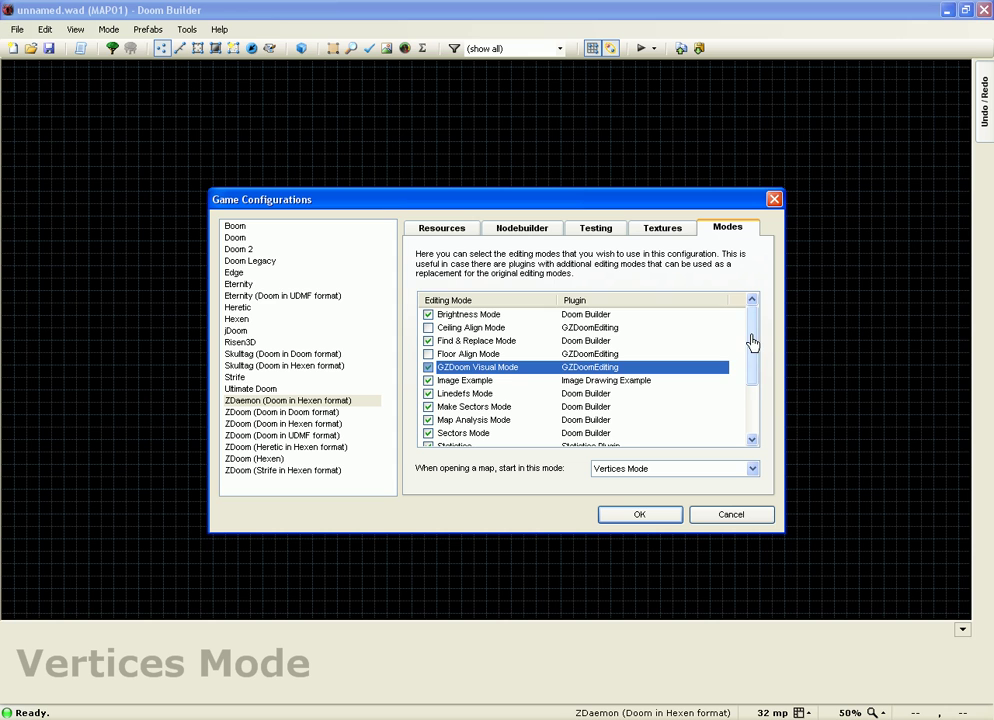
pyautogui.moveTo(754, 343); pyautogui.dragTo(681, 446)
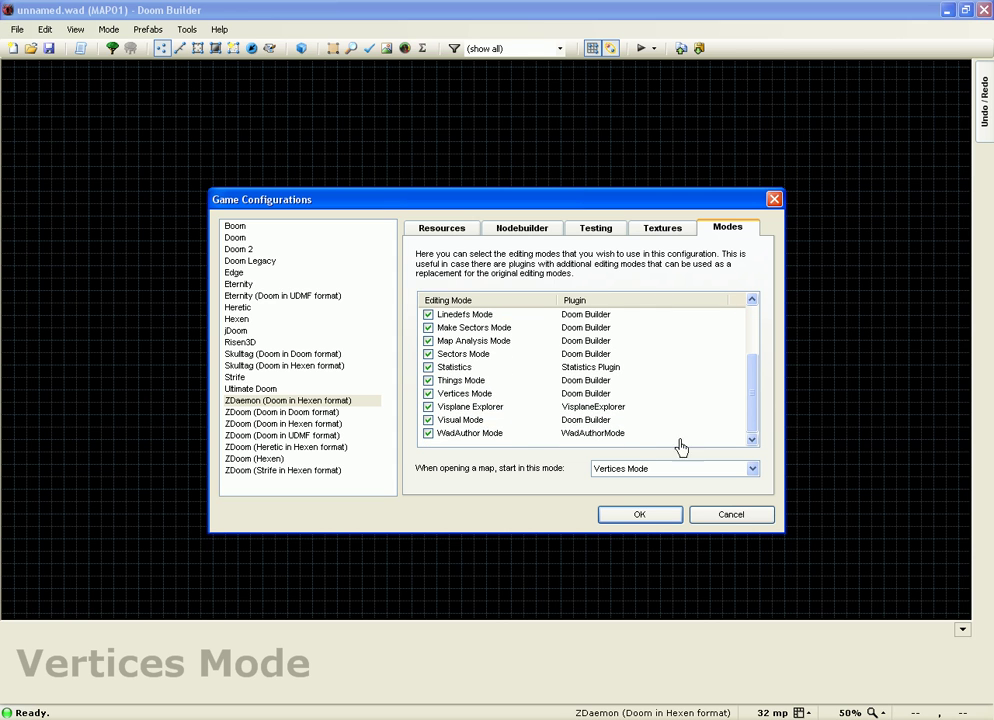
pyautogui.click(463, 421)
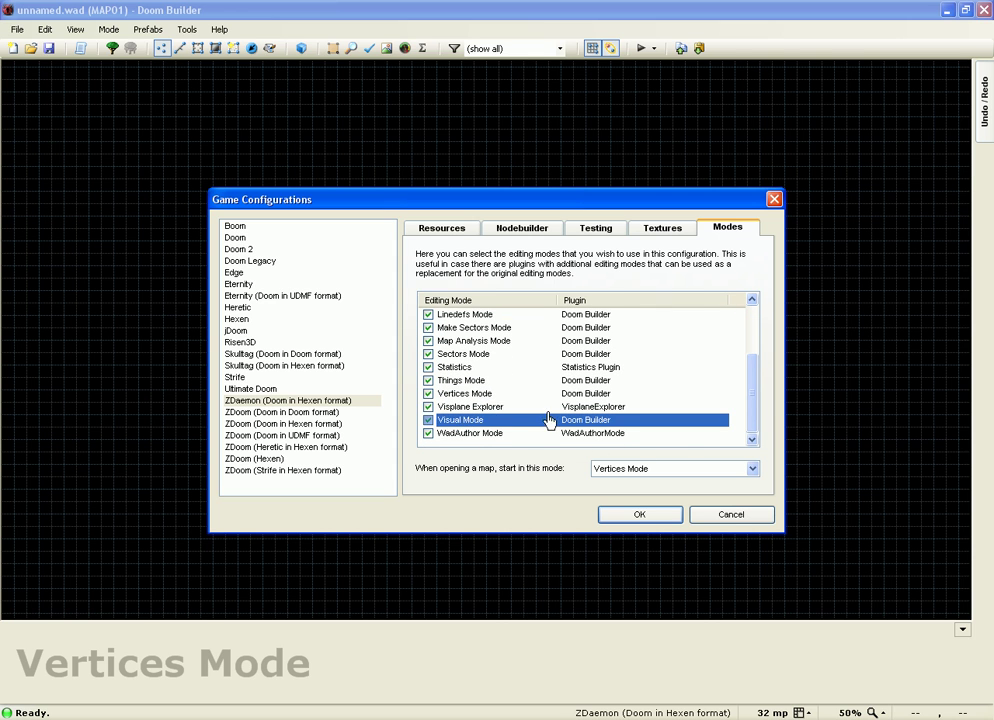
pyautogui.click(428, 421)
pyautogui.click(640, 516)
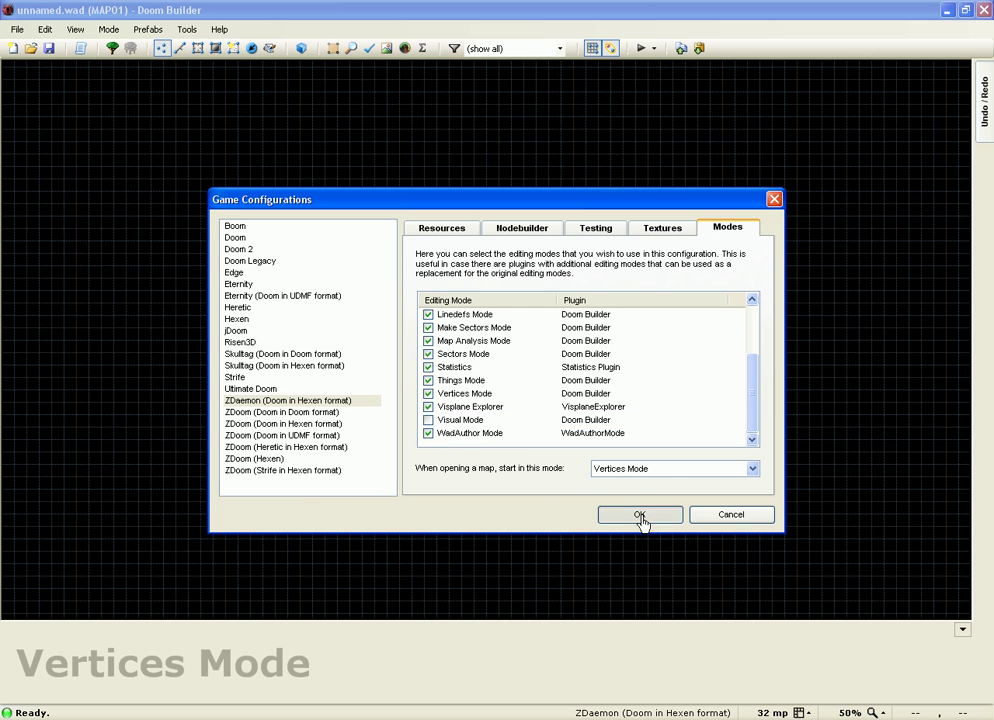
# Step: Draw a rectangular room 832 wide by 640 high with linedefs and place a player start near the middle of its upper wall
pyautogui.click(185, 50)
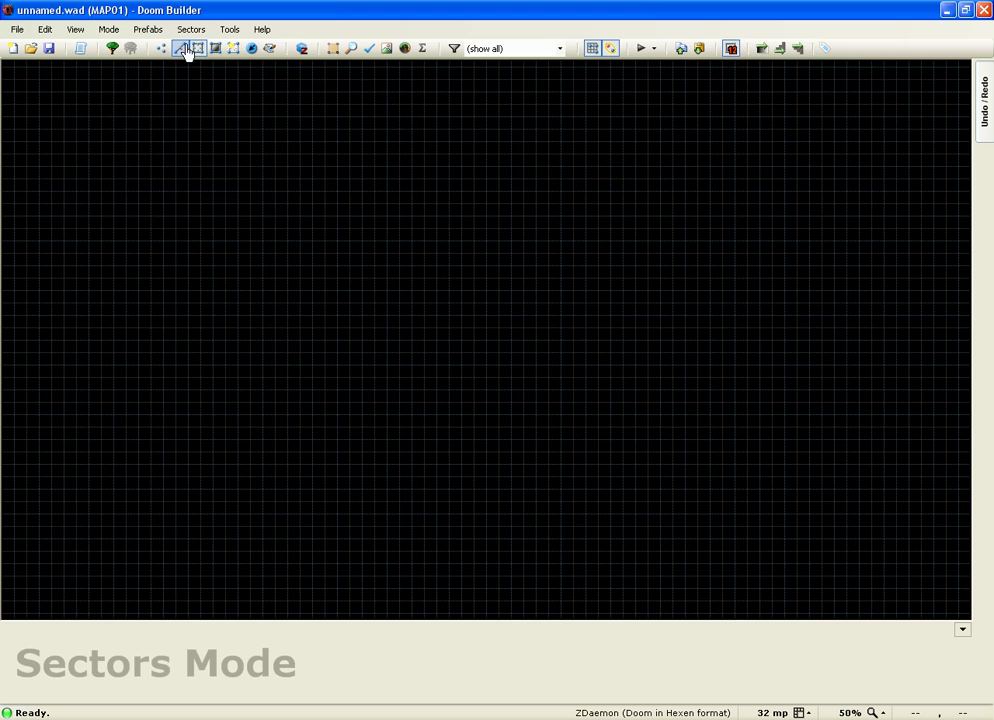
pyautogui.click(182, 49)
pyautogui.rightClick(236, 183)
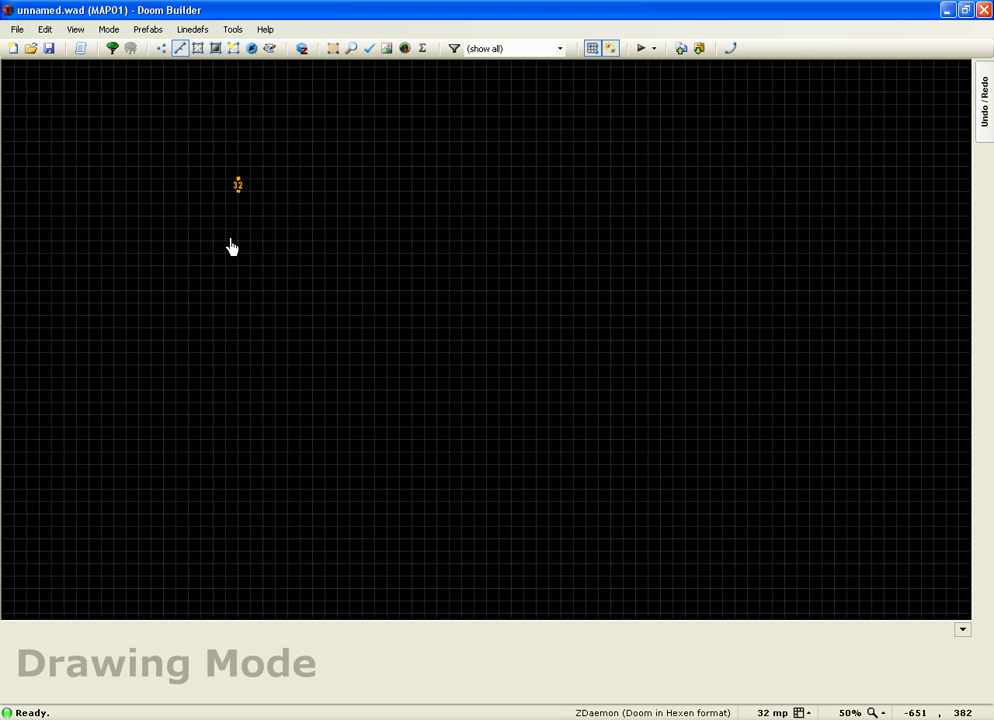
pyautogui.rightClick(240, 434)
pyautogui.rightClick(563, 430)
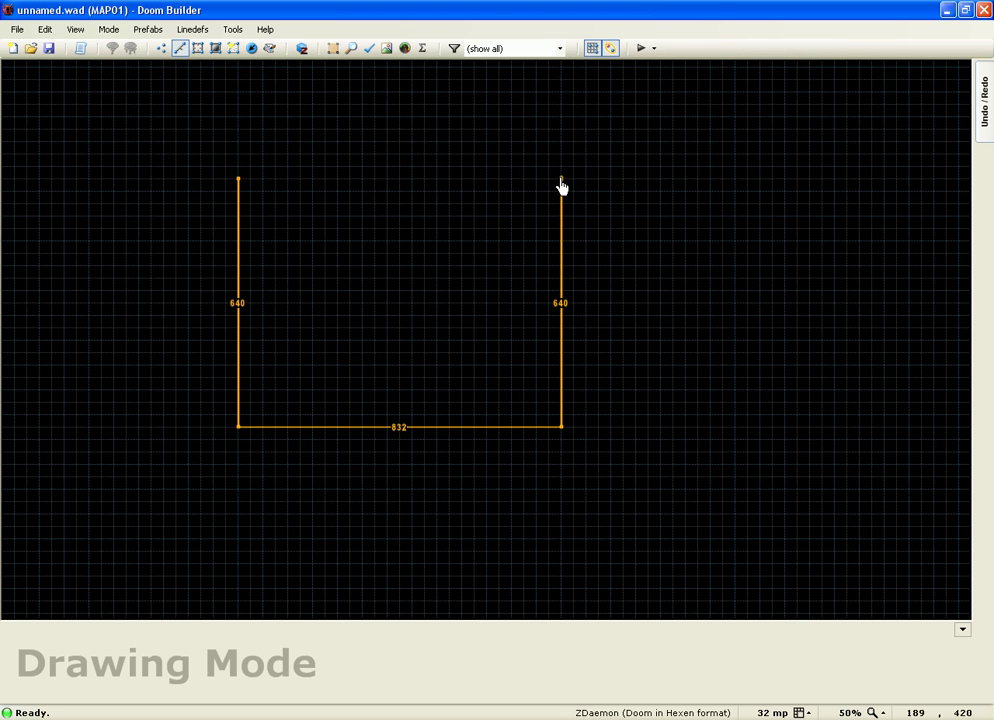
pyautogui.rightClick(561, 181)
pyautogui.rightClick(237, 181)
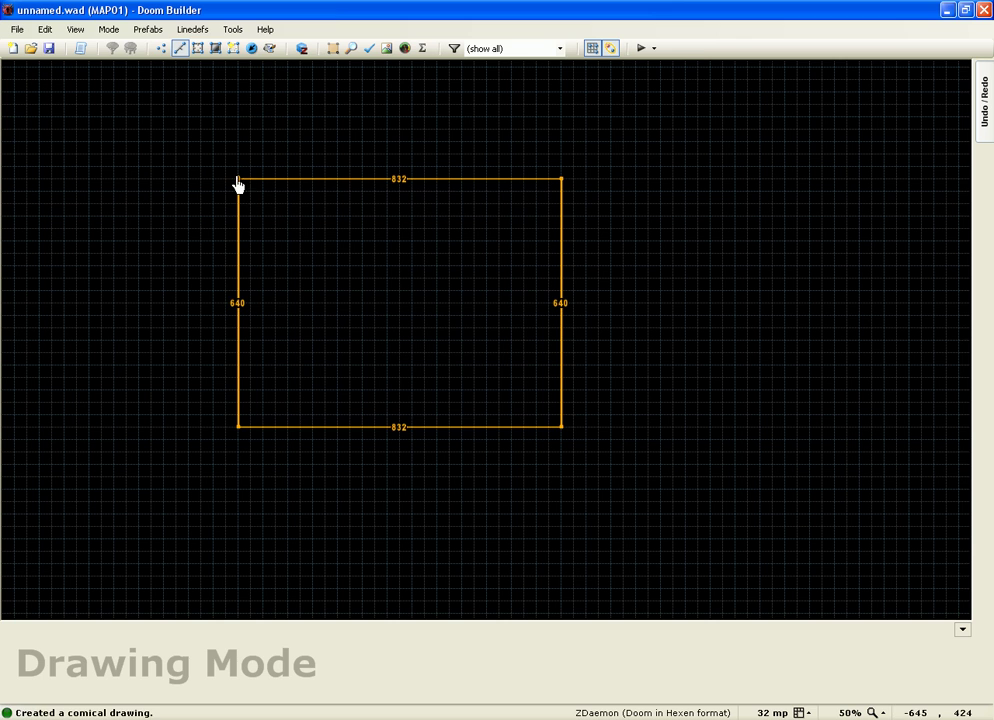
pyautogui.click(251, 47)
pyautogui.moveTo(288, 296); pyautogui.dragTo(402, 208, button='right')
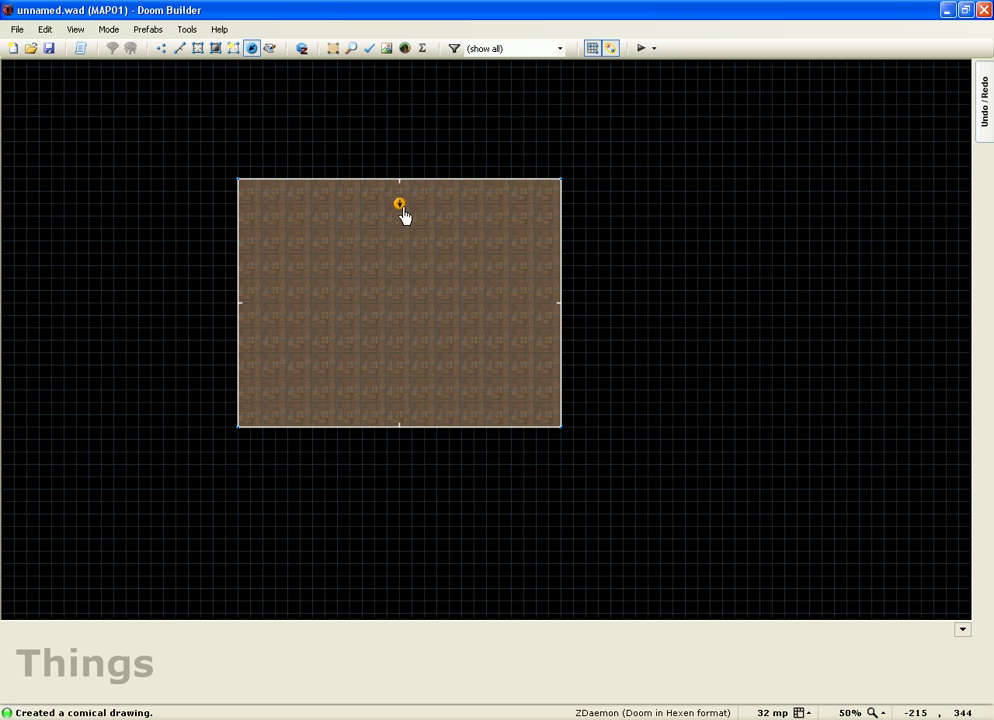
# Step: Draw a rectangular sector 256 wide by 352 high inside the room, below the player start
pyautogui.click(182, 51)
pyautogui.rightClick(362, 254)
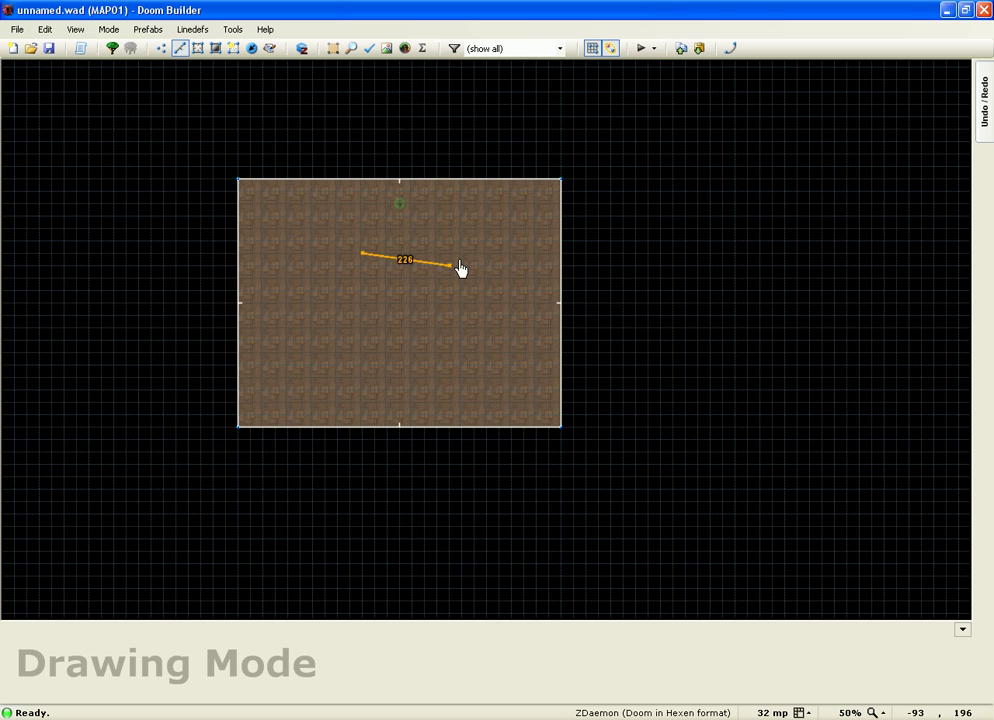
pyautogui.rightClick(462, 255)
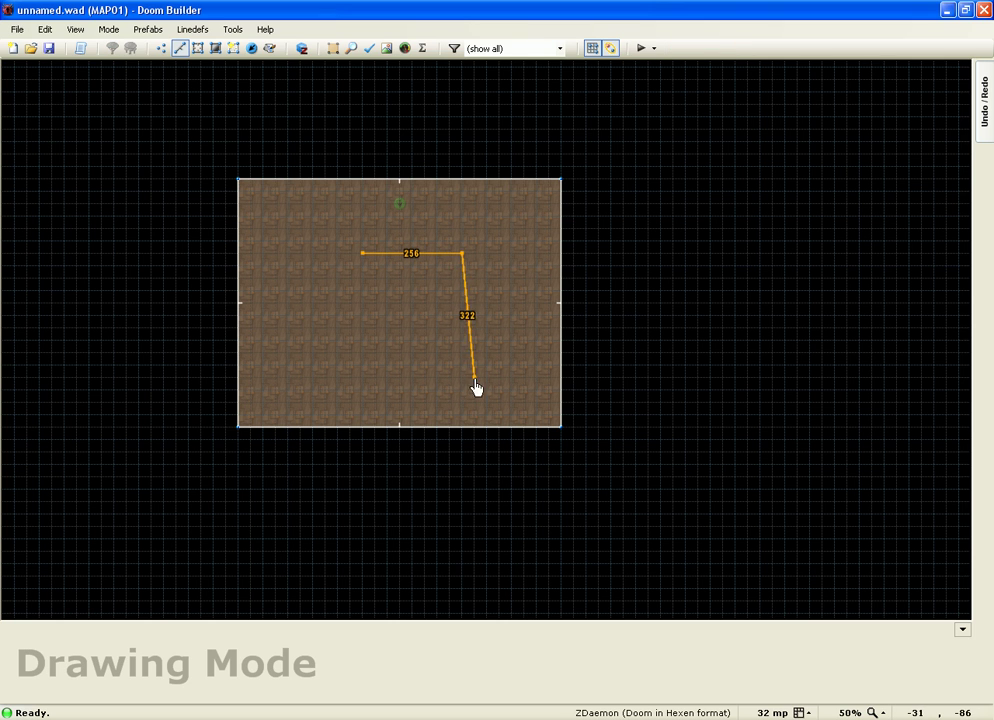
pyautogui.rightClick(462, 390)
pyautogui.rightClick(361, 390)
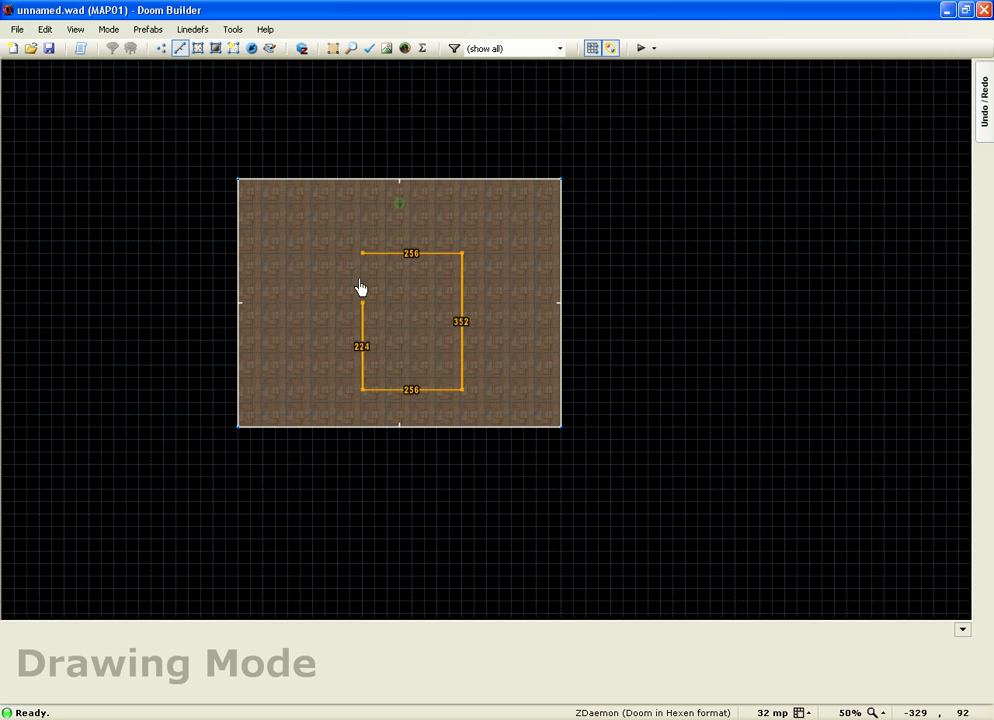
pyautogui.rightClick(361, 255)
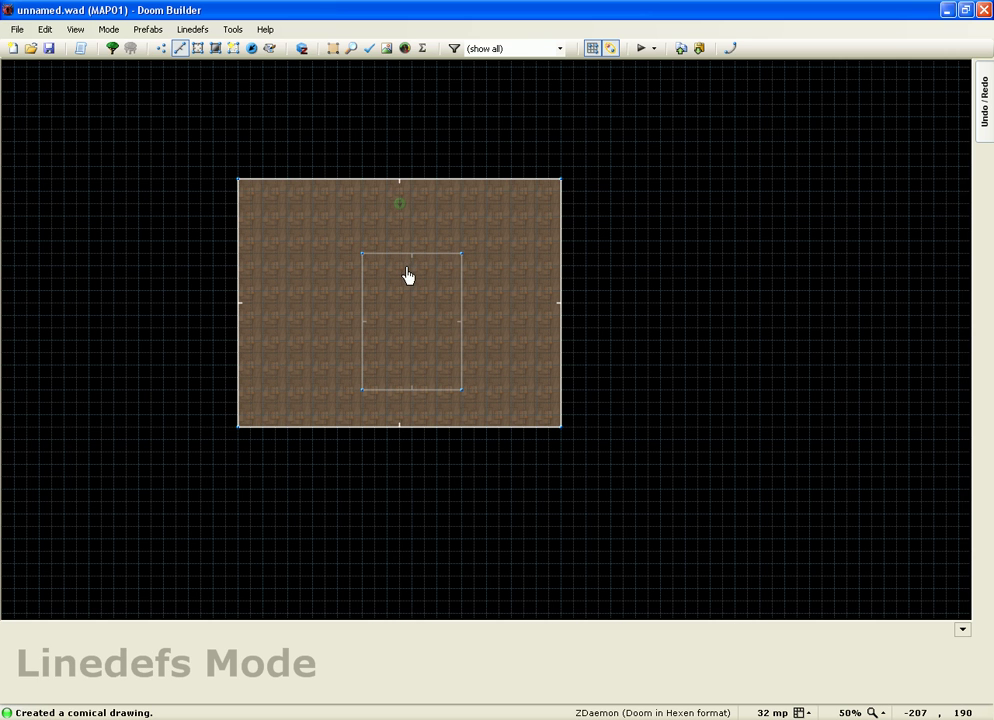
# Step: Enter GZDoom Visual Mode and raise the inner sector's floor height to 32
pyautogui.press('q')
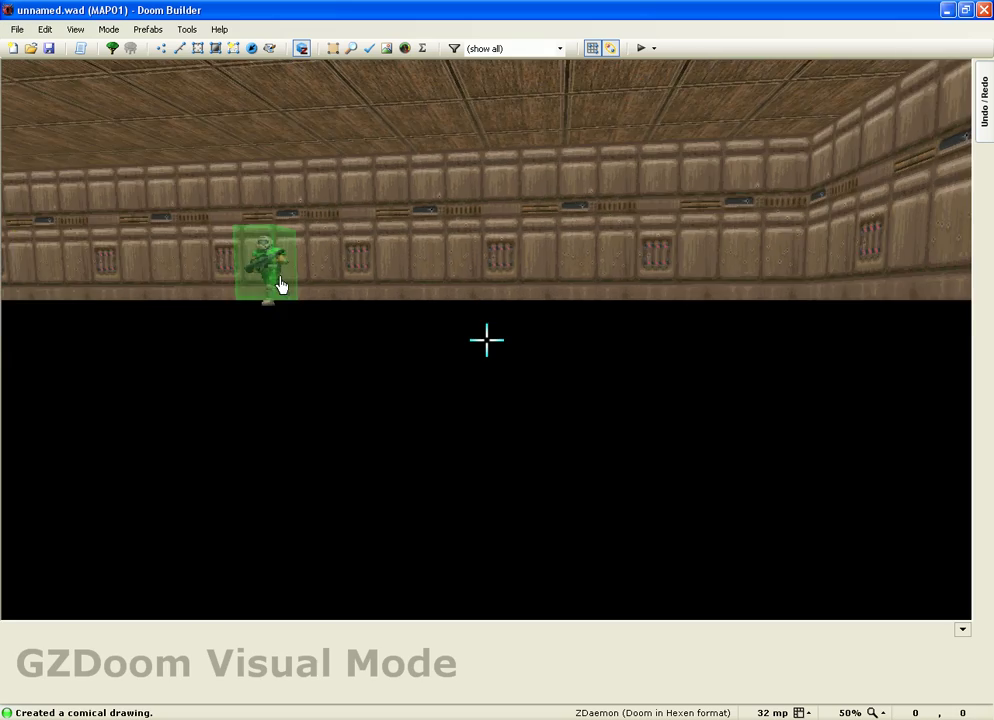
pyautogui.press('g')
pyautogui.scroll(3, 4, 343)
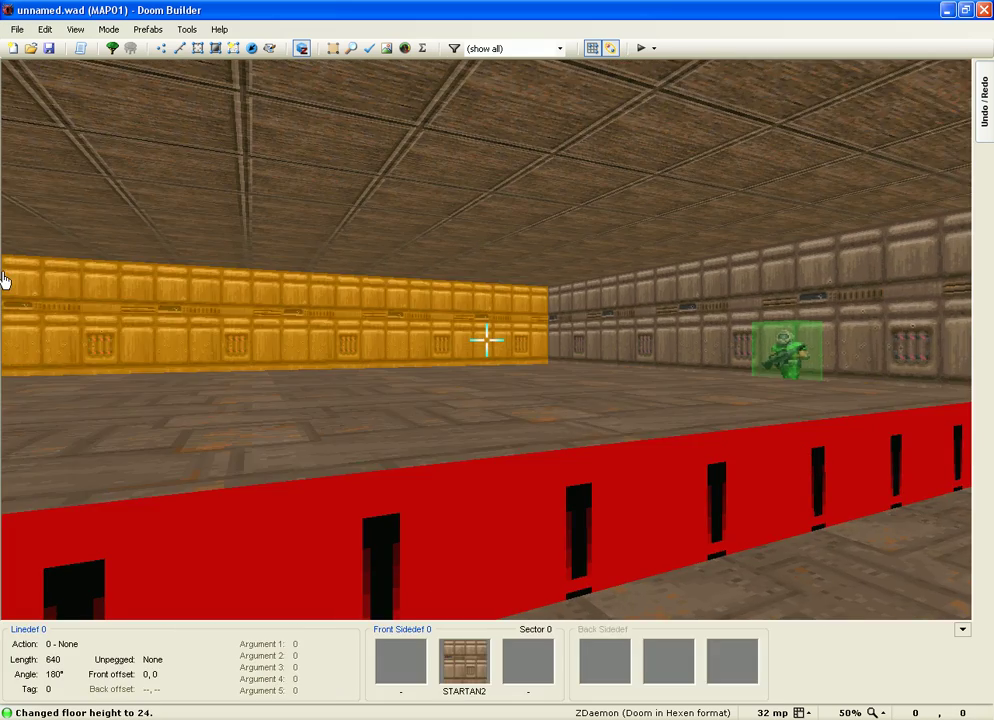
pyautogui.scroll(1, 25, 316)
pyautogui.press('f')
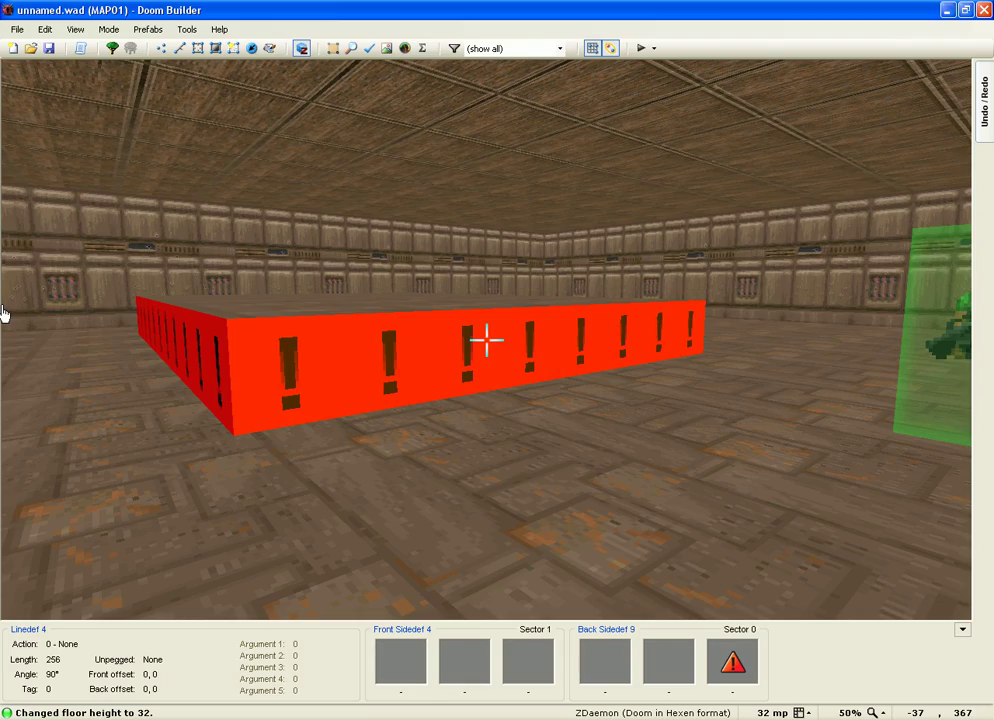
# Step: Assign action 181 Plane Align (slope) with a floor alignment to the raised sector's edge facing the player start
pyautogui.press('e')
pyautogui.rightClick(22, 305)
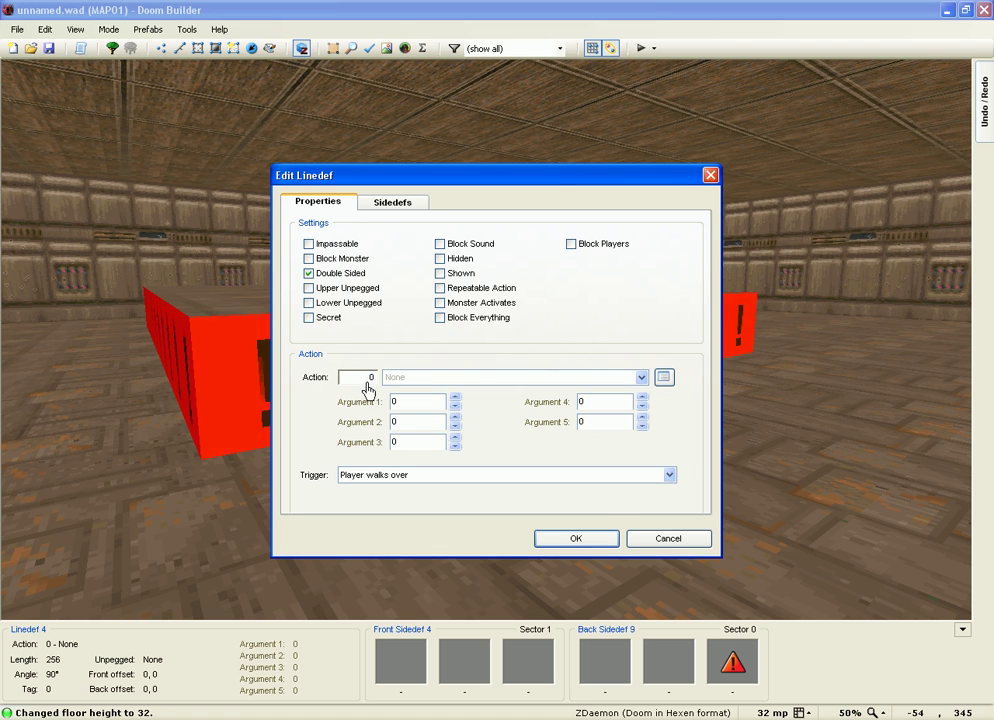
pyautogui.write('181')
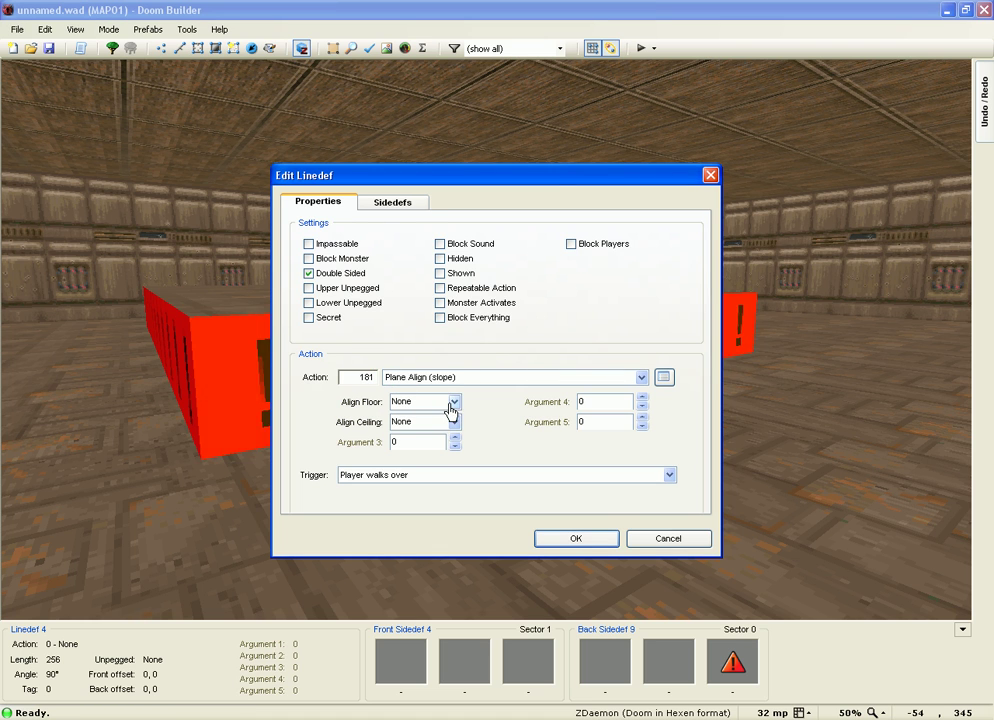
pyautogui.click(453, 402)
pyautogui.click(449, 440)
pyautogui.click(579, 542)
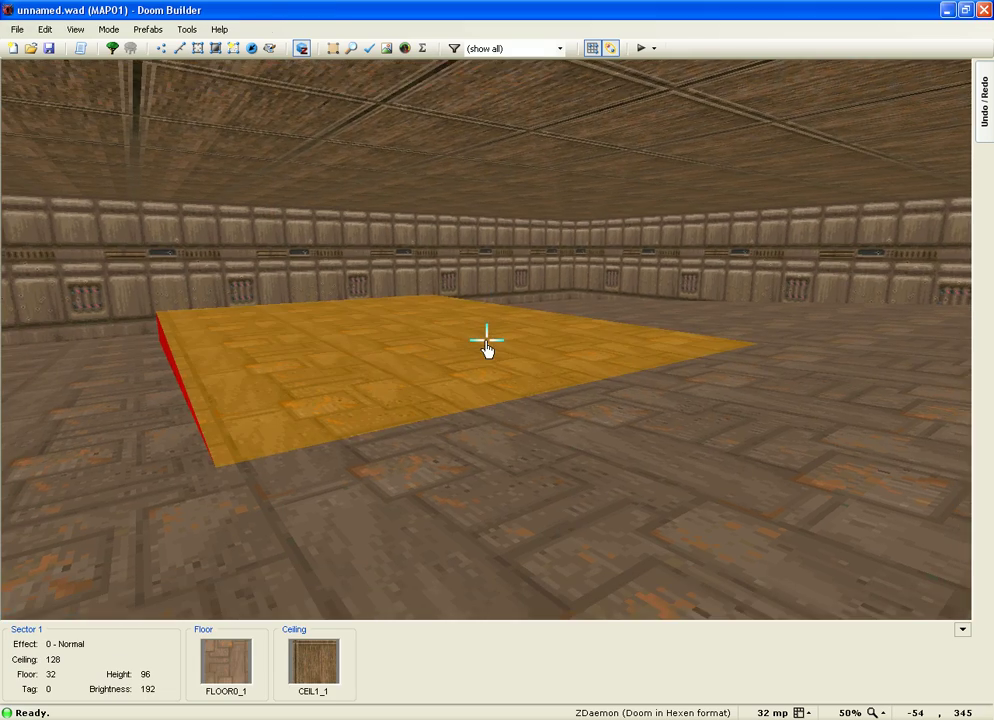
# Step: Flip the linedef carrying the Plane Align action so that the inner sector's floor slopes
pyautogui.press('w')
pyautogui.press('f')
pyautogui.press('w')
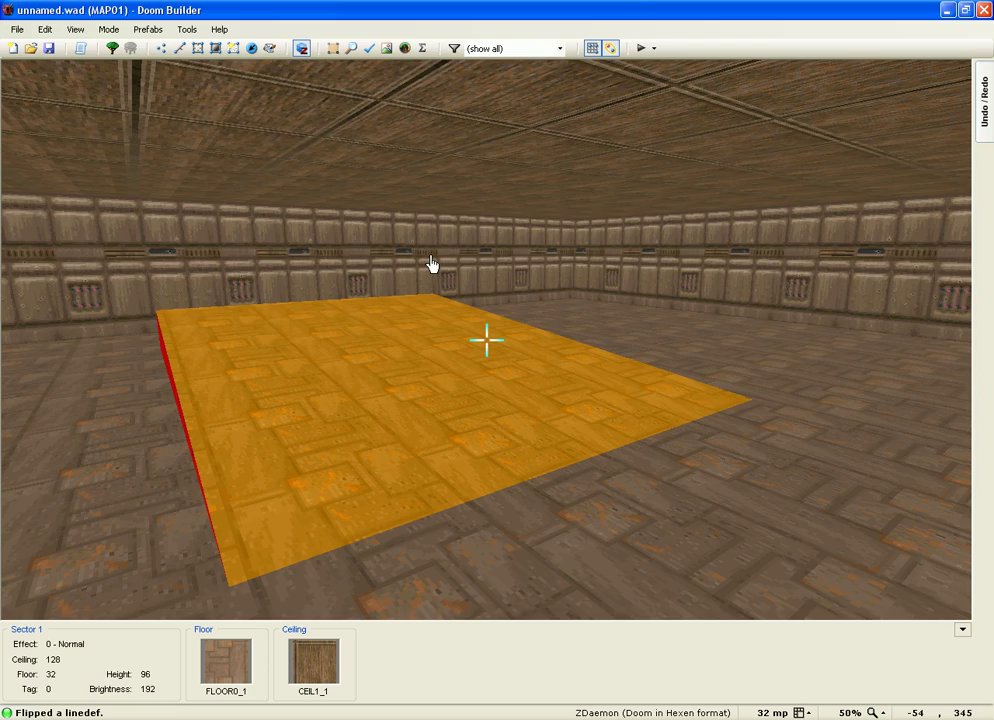
# Step: Raise the sloped inner sector's floor height to 72
pyautogui.press('d')
pyautogui.press('s')
pyautogui.scroll(2, 675, 244)
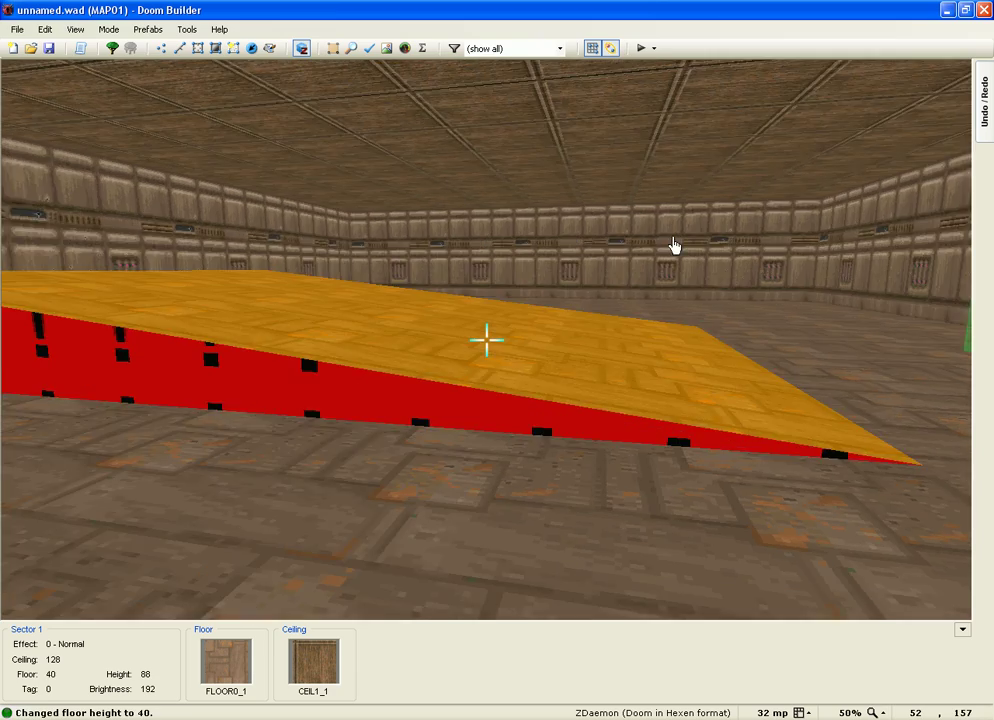
pyautogui.scroll(3, 530, 195)
pyautogui.scroll(-4, 546, 204)
pyautogui.scroll(4, 543, 194)
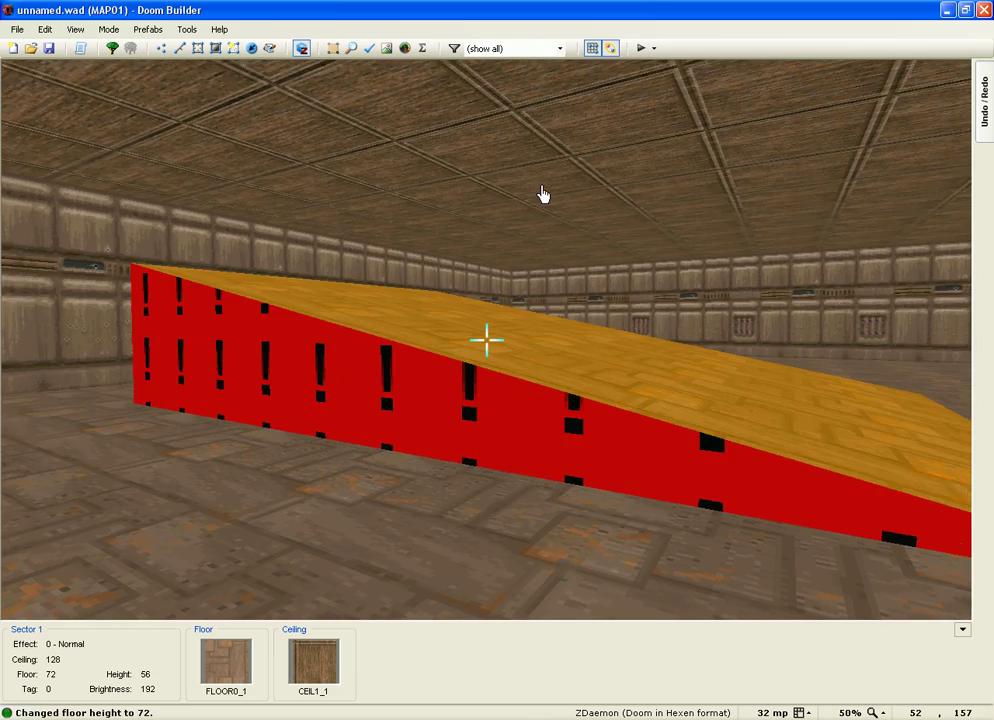
# Step: Set the sloped inner sector's floor height to 56, view the ramp from several sides, and return to Linedefs Mode
pyautogui.press('f')
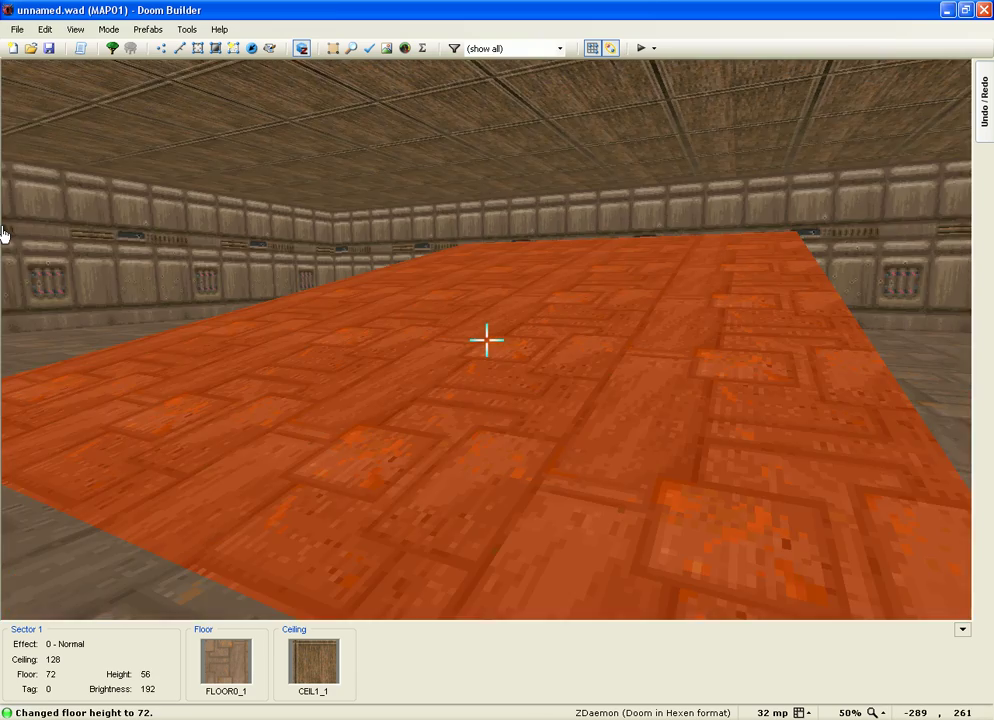
pyautogui.press('s')
pyautogui.scroll(2, 486, 341)
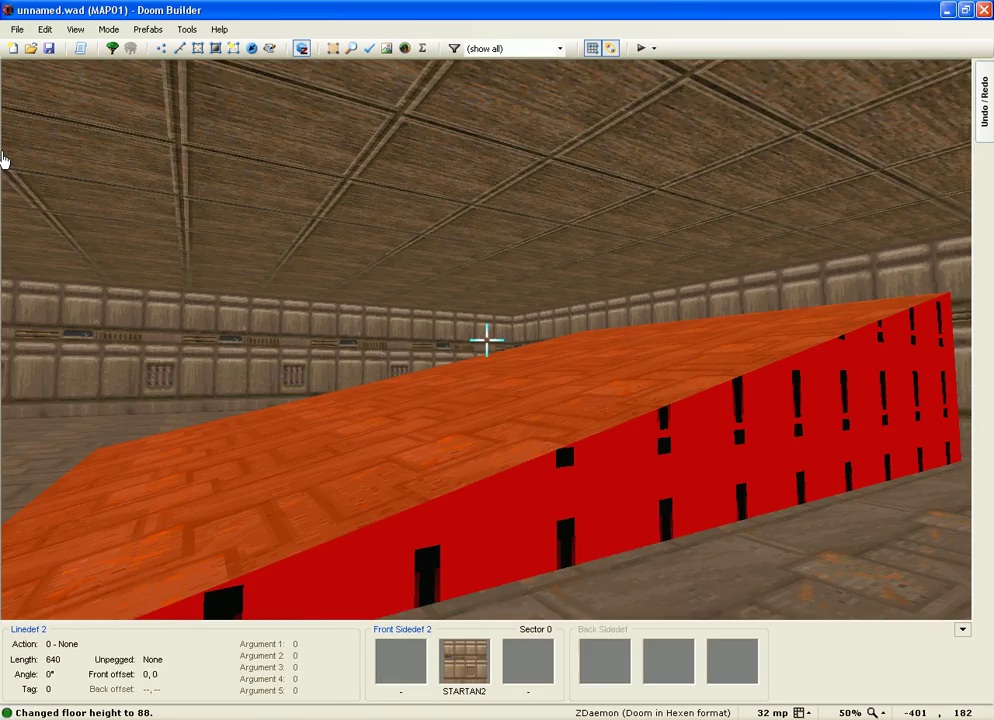
pyautogui.scroll(3, 486, 341)
pyautogui.scroll(-7, 486, 341)
pyautogui.press('s')
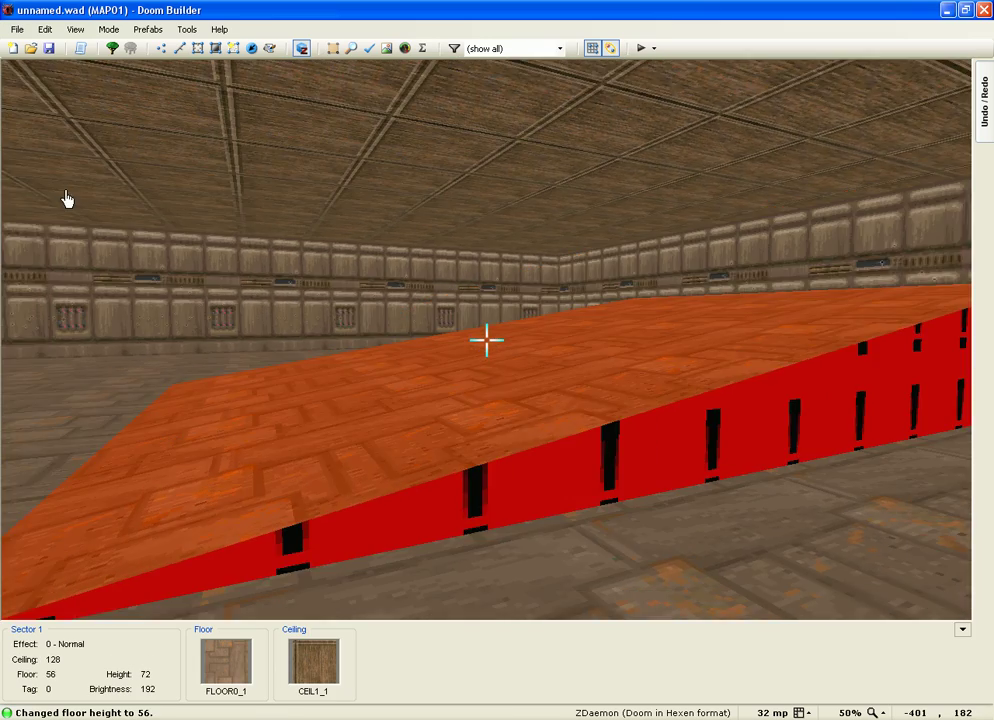
pyautogui.press('s')
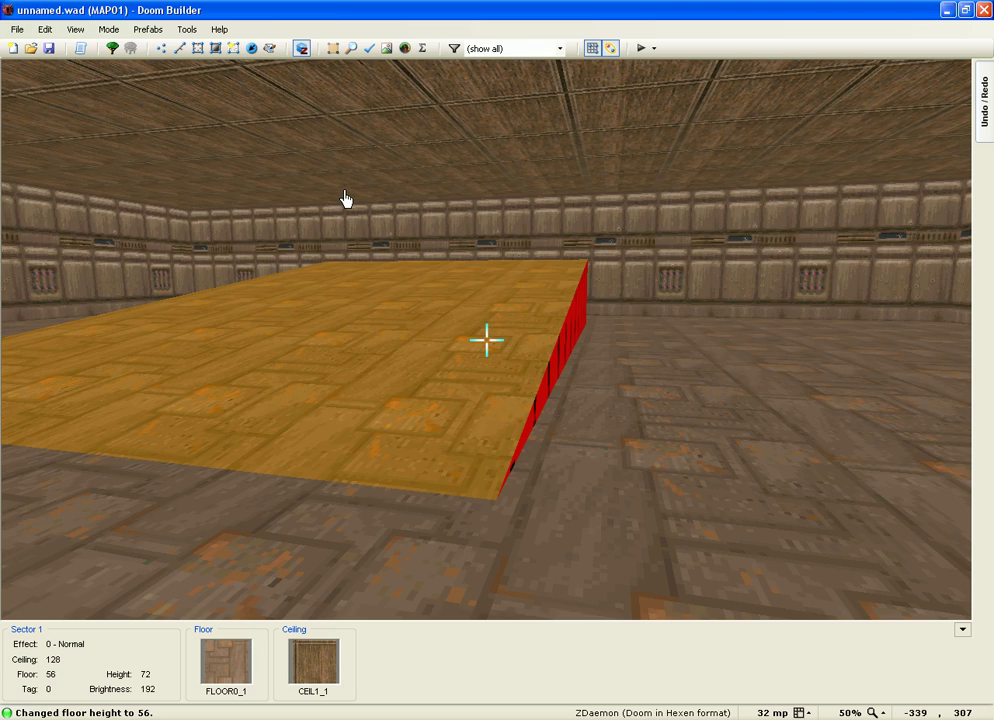
pyautogui.press('s')
pyautogui.press('w')
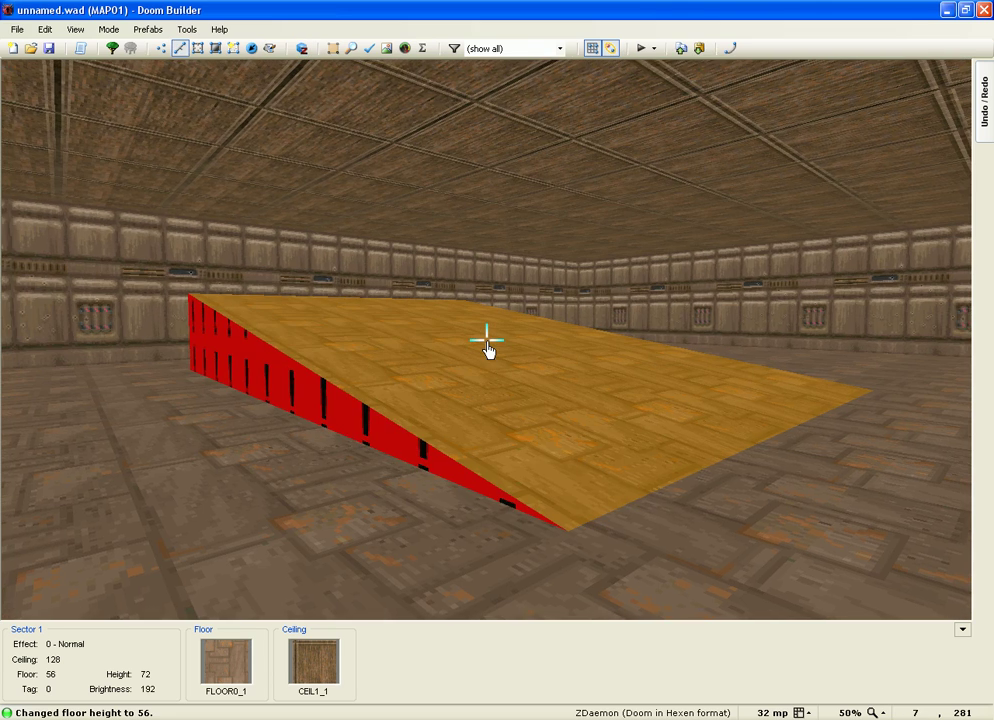
pyautogui.press('q')
# Step: Open MAP01 of KOTHMapJaundice4.wad from the desktop's Doom2 folder with the ZDaemon (Doom in Hexen format) configuration, discarding the test map's changes
pyautogui.click(32, 48)
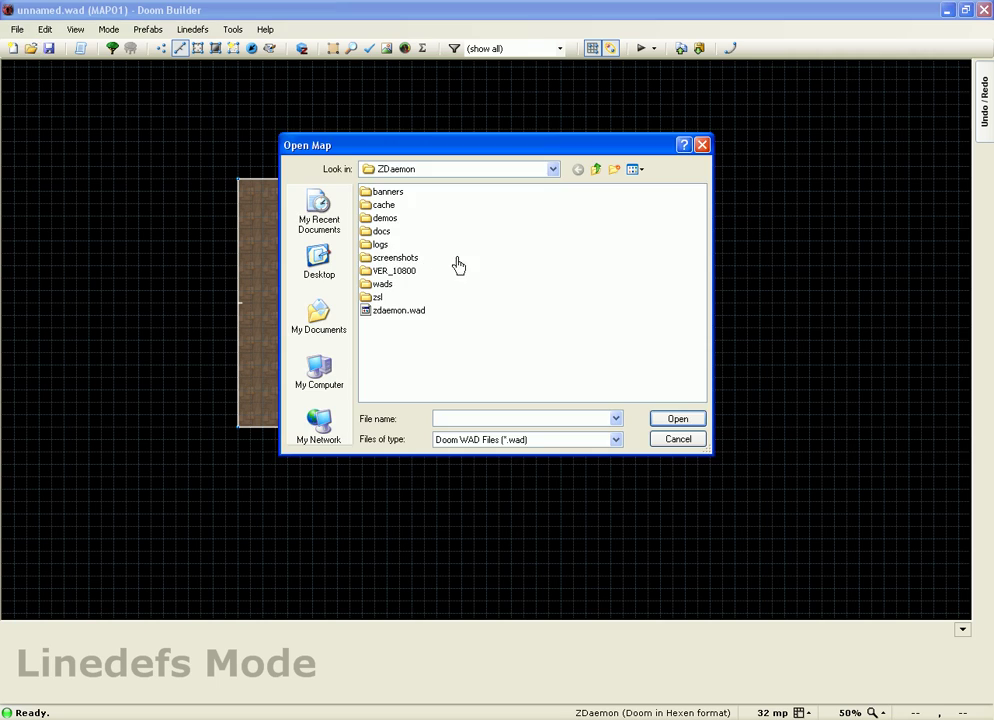
pyautogui.click(595, 172)
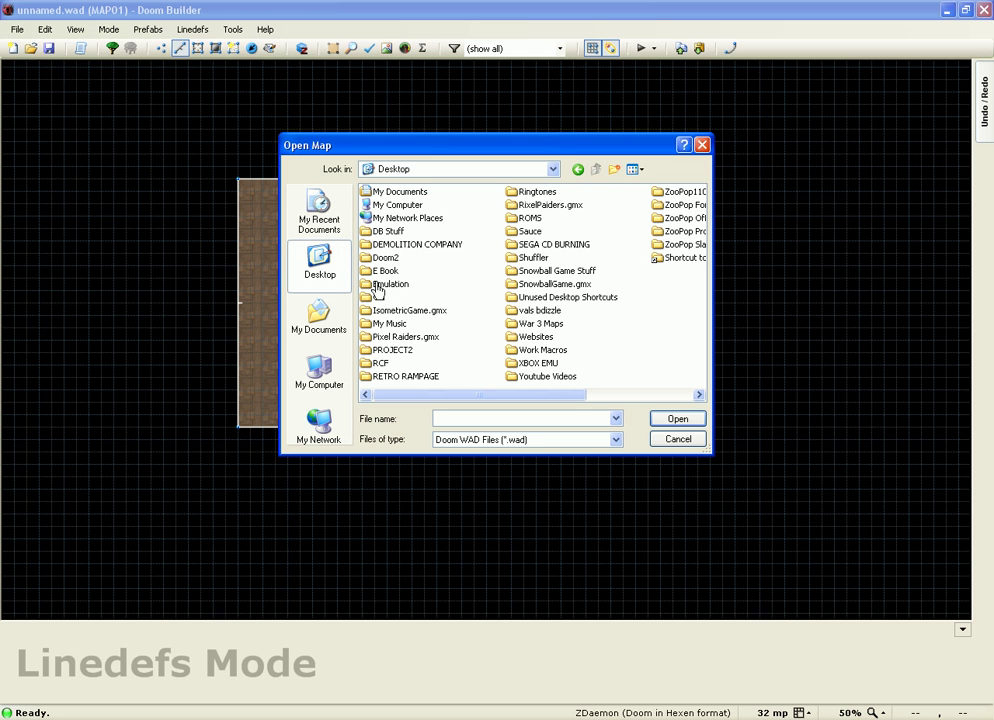
pyautogui.doubleClick(384, 258)
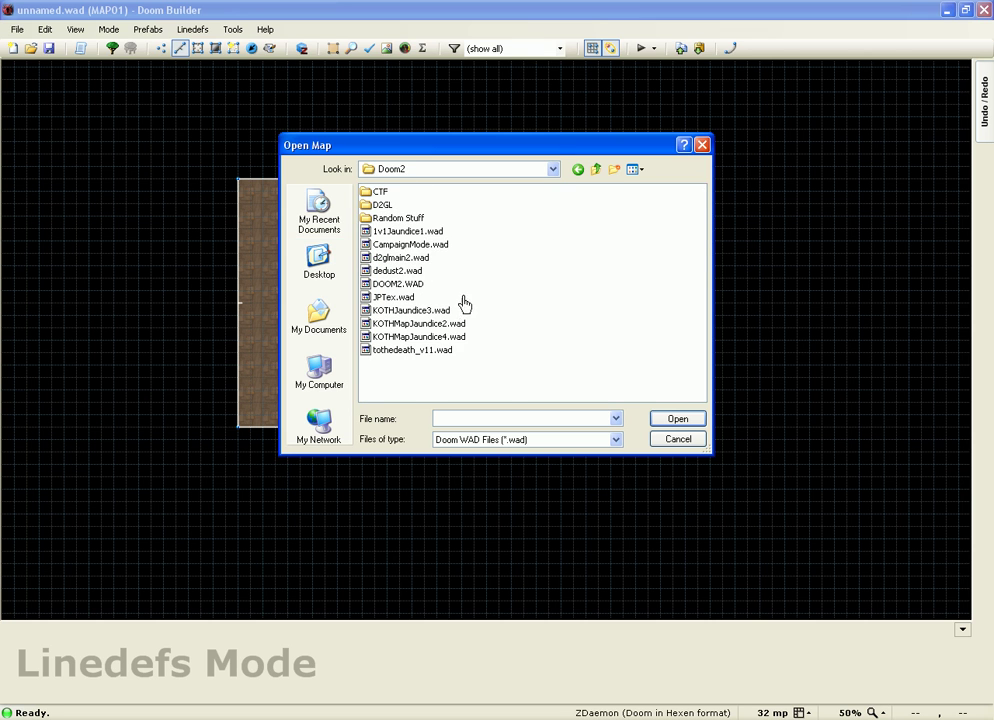
pyautogui.doubleClick(426, 336)
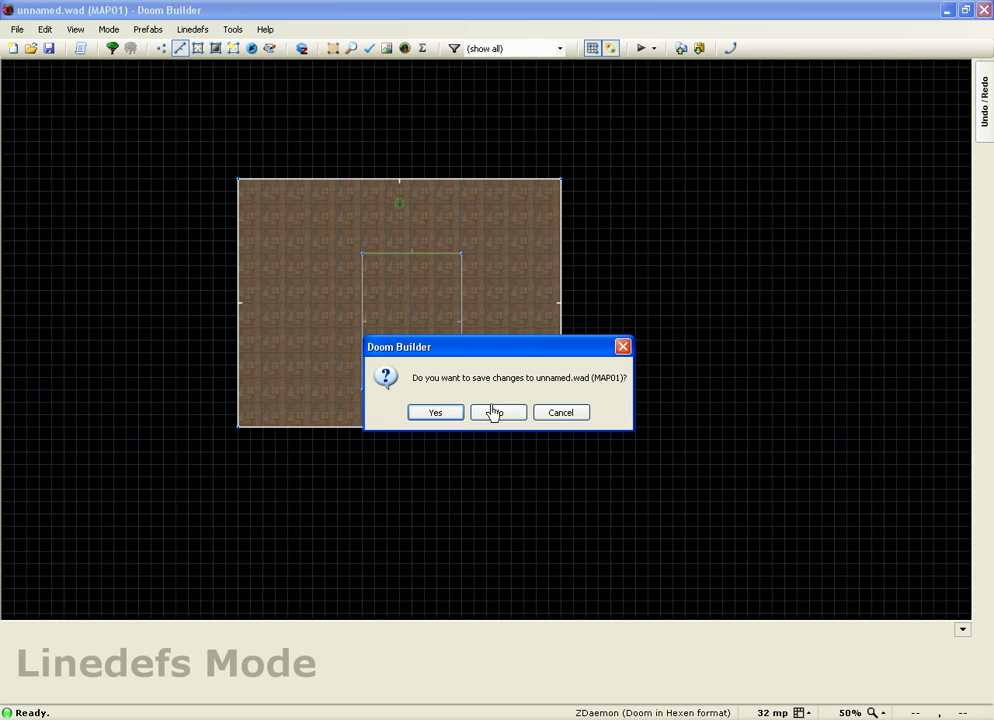
pyautogui.click(495, 413)
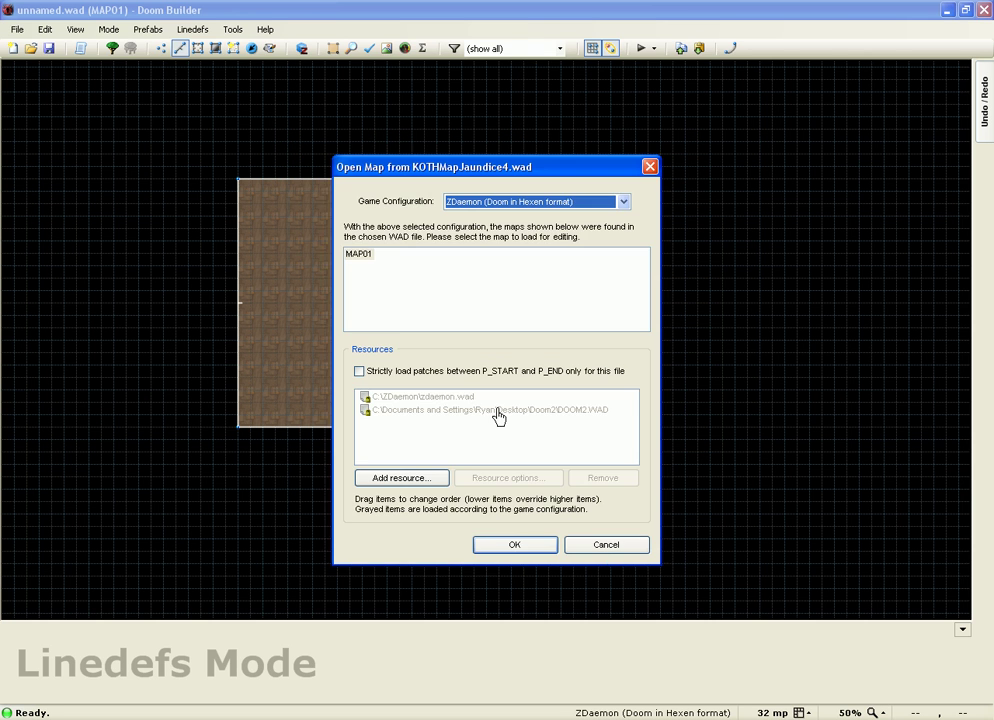
pyautogui.click(495, 544)
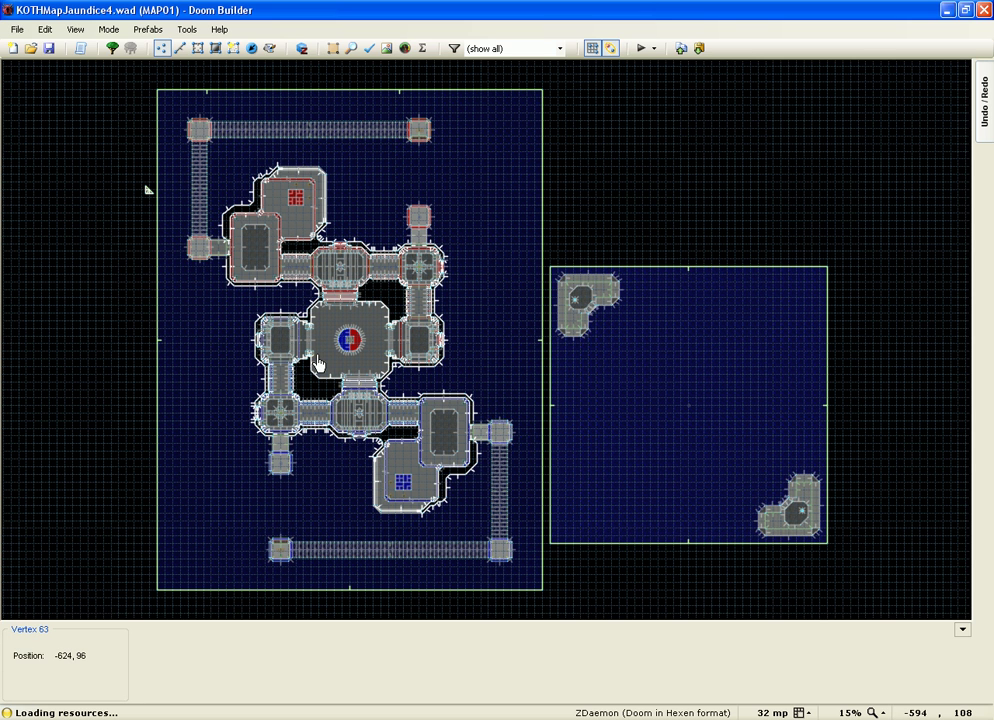
# Step: Explore the map's interior rooms and the armor bonus corridor in GZDoom Visual Mode, toggling gravity to walk on the floors
pyautogui.press('w')
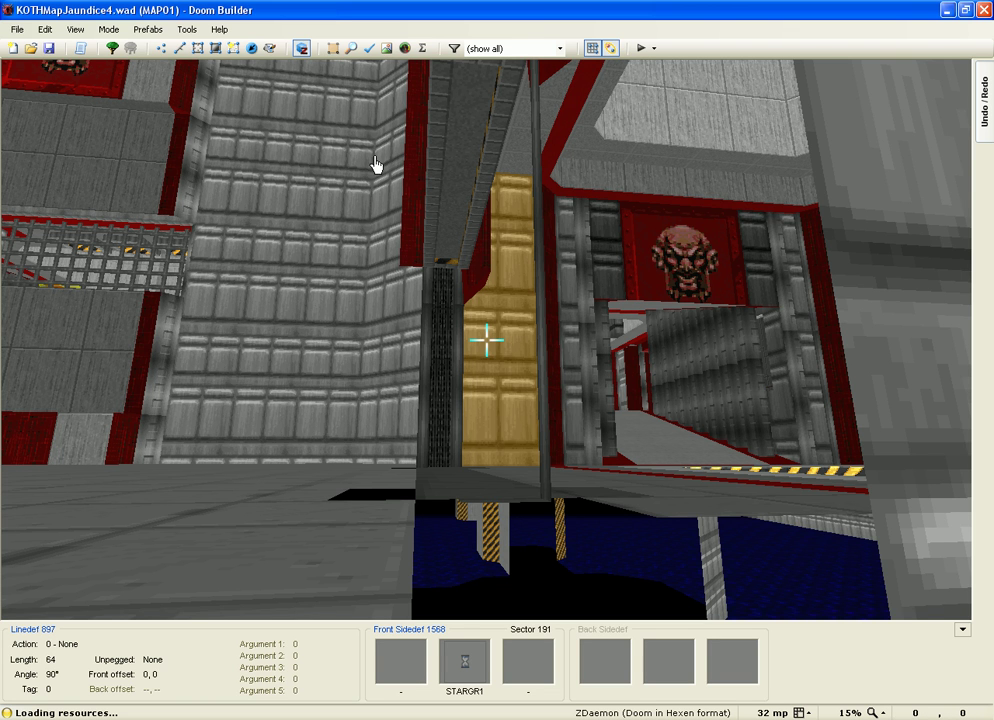
pyautogui.press('g')
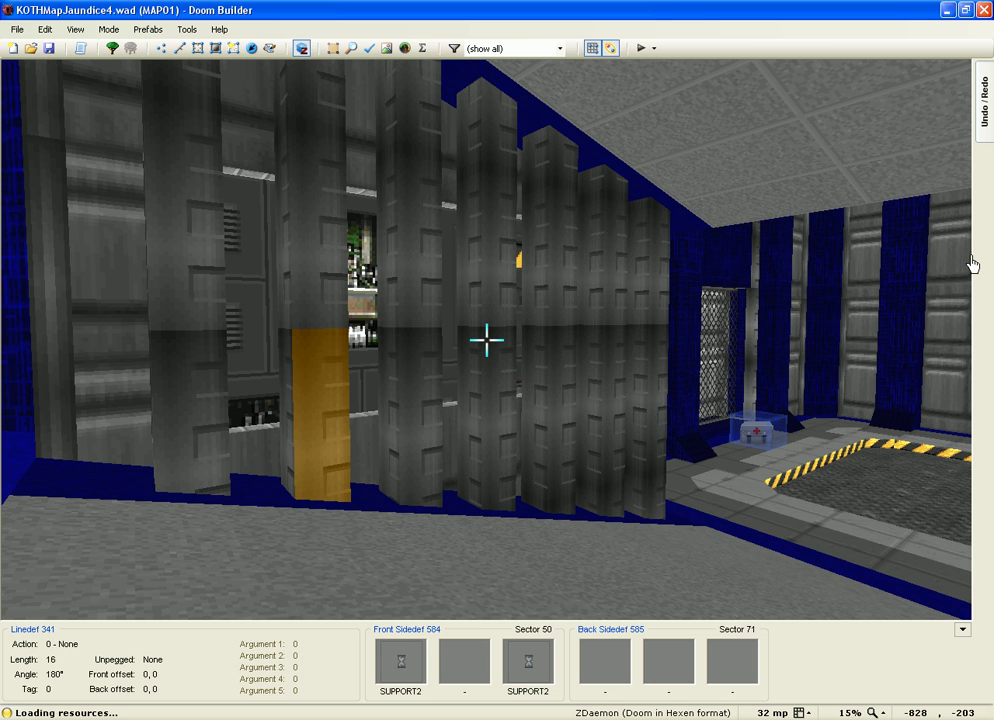
pyautogui.press('g')
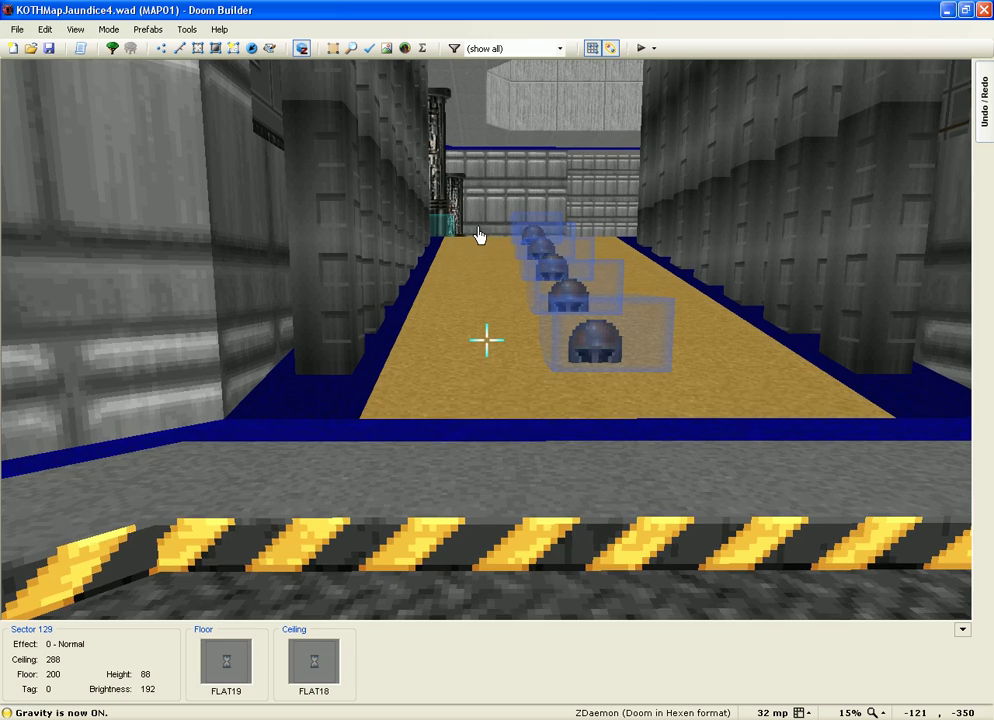
pyautogui.press('g')
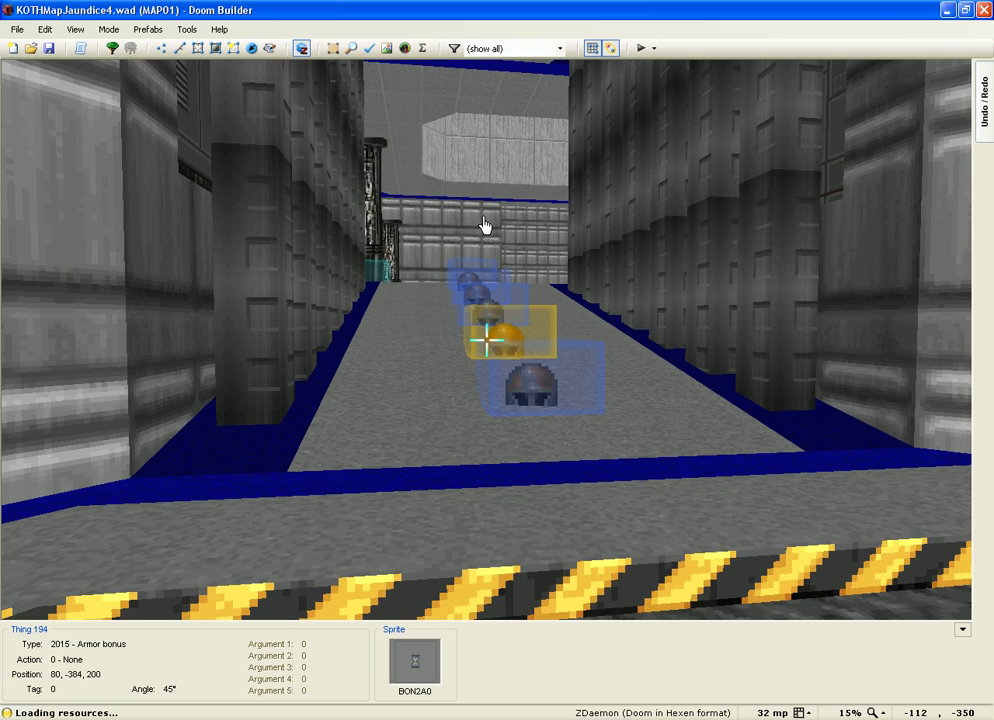
pyautogui.press('s')
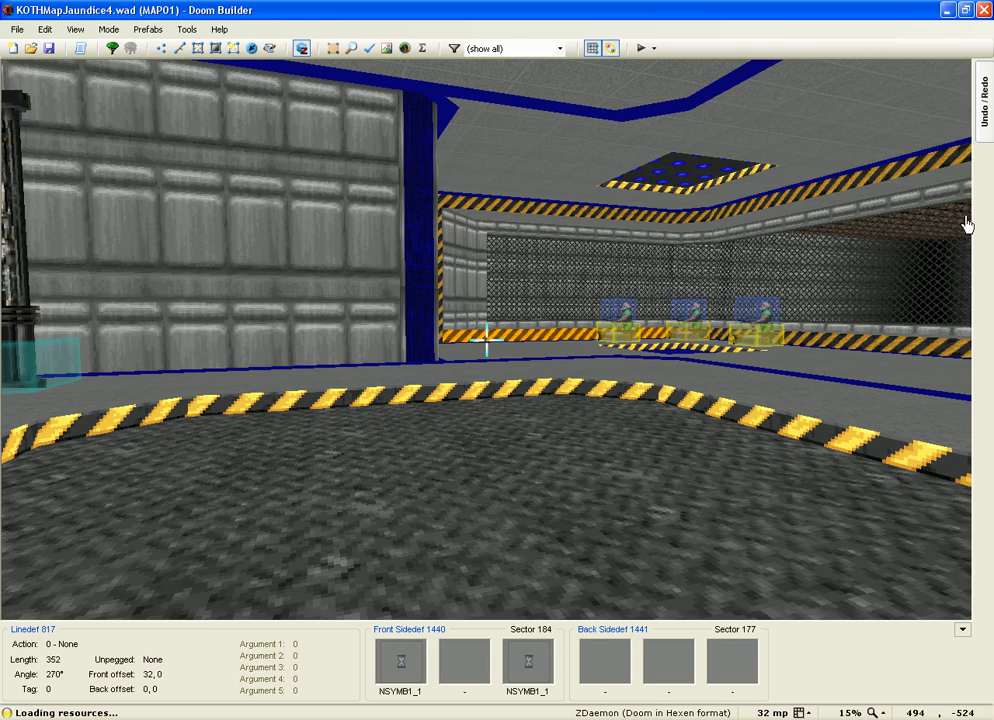
# Step: Examine the outdoor sloped ramps and the blue-edged platform from above, below and the side in GZDoom Visual Mode
pyautogui.press('g')
pyautogui.press('w')
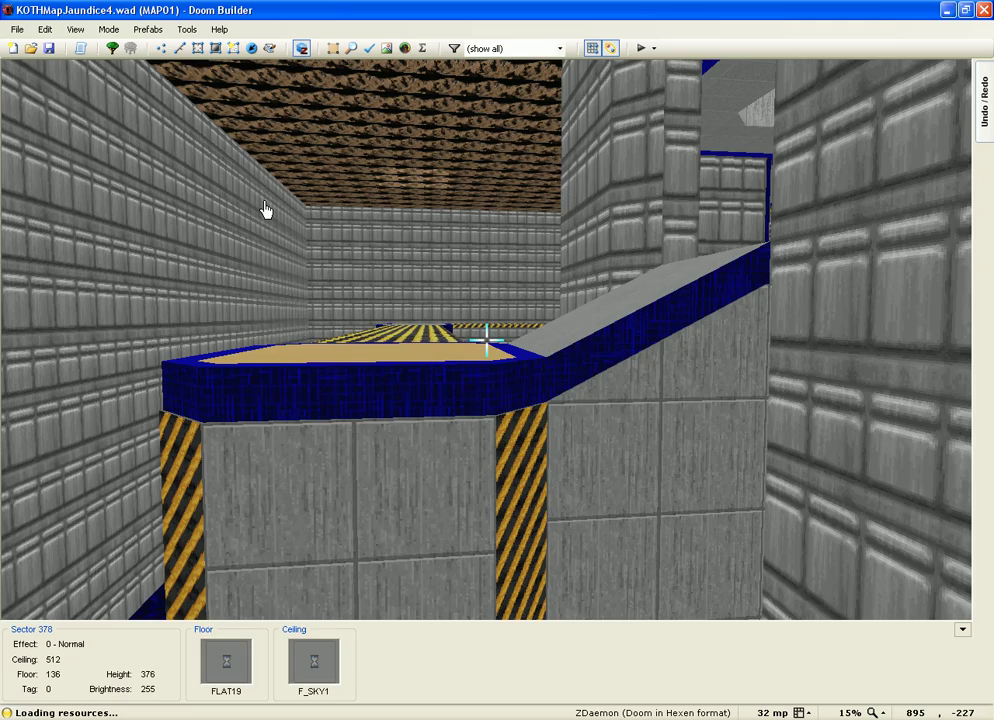
pyautogui.press('e')
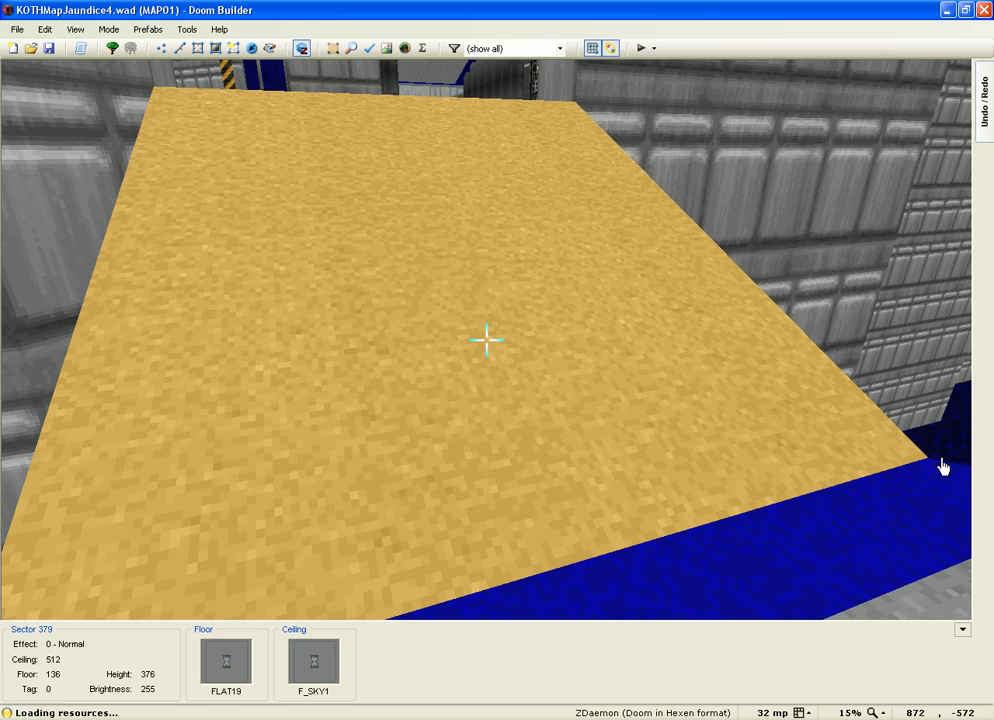
pyautogui.press('e')
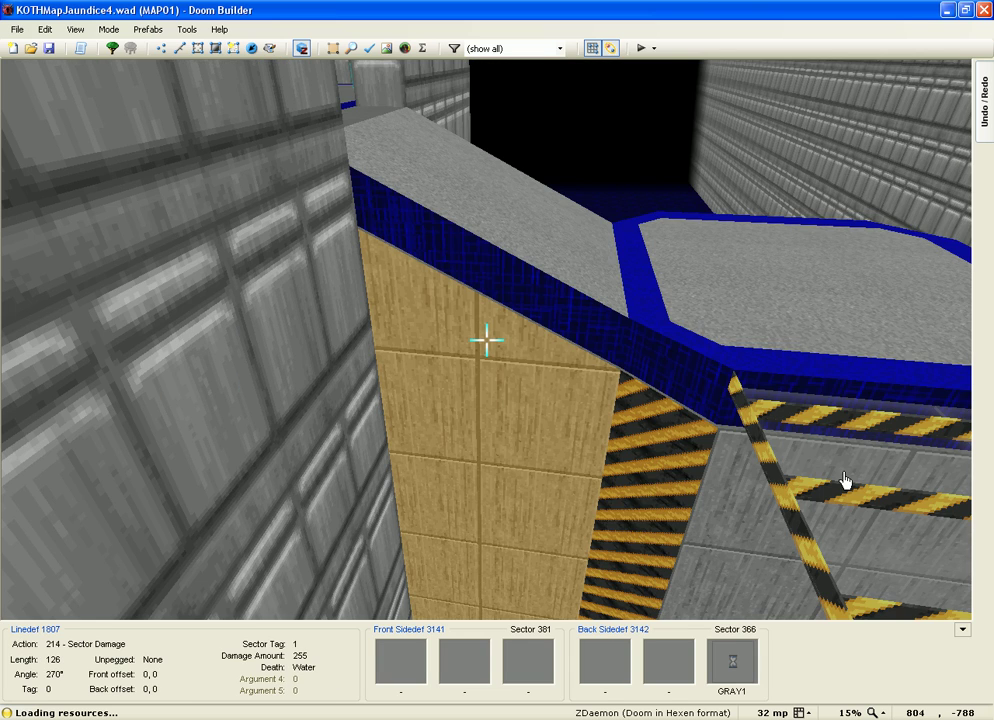
pyautogui.press('w')
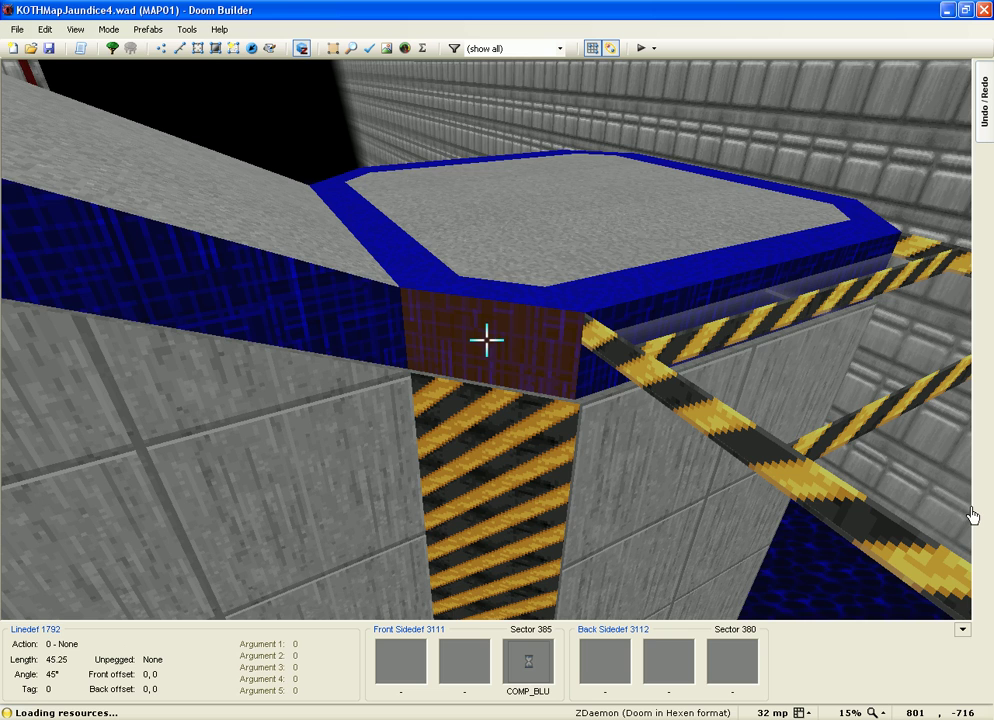
pyautogui.press('e')
pyautogui.press('e')
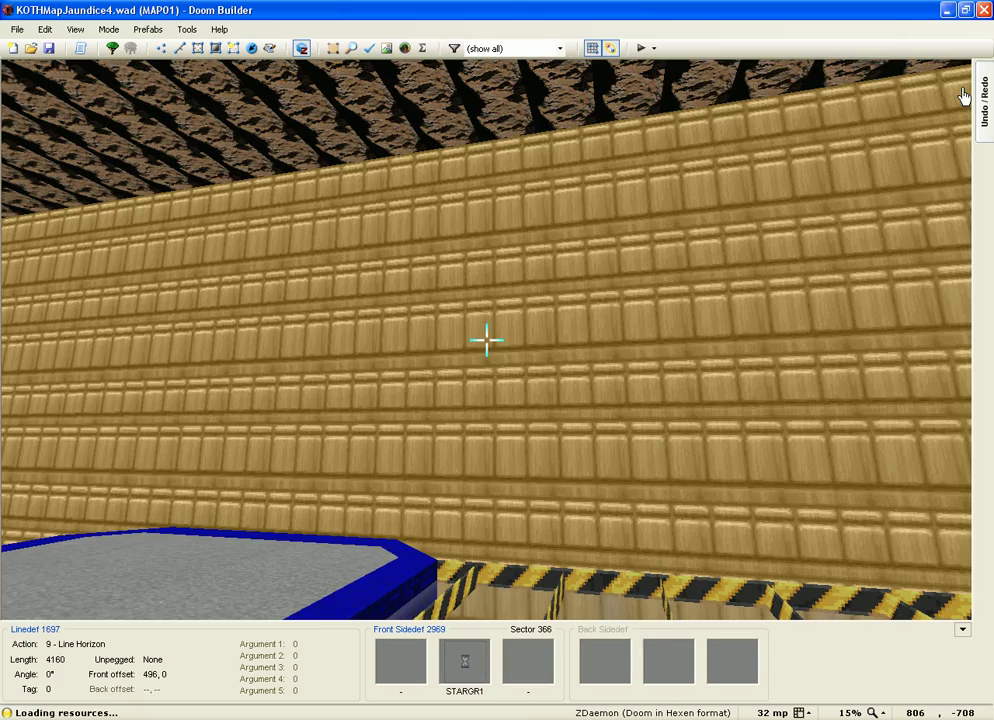
pyautogui.press('w')
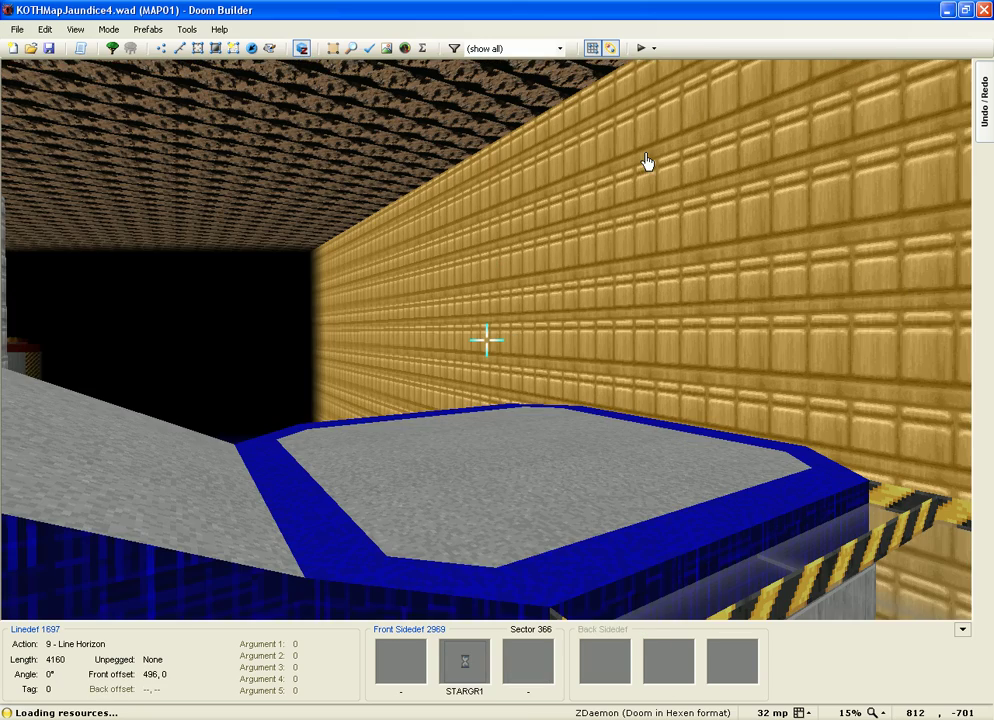
pyautogui.press('w')
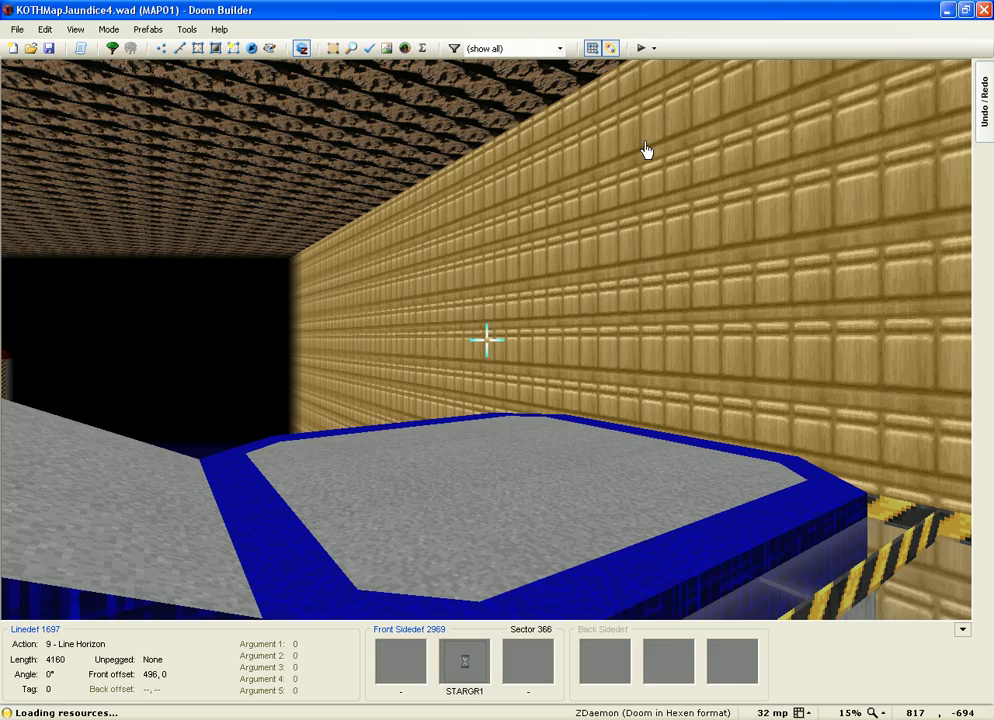
# Step: Set the brightness of the large outdoor sky sector to 255, return to Vertices Mode and save the map
pyautogui.keyDown('ctrl'); pyautogui.scroll(8, 486, 340); pyautogui.keyUp('ctrl')
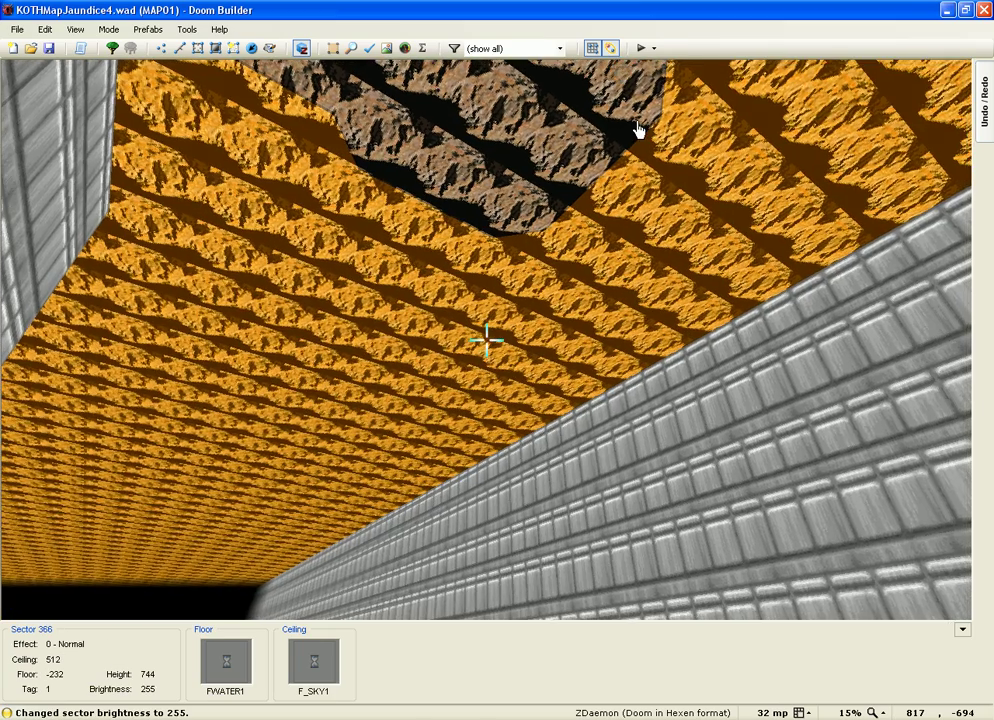
pyautogui.press('Escape')
pyautogui.click(48, 50)
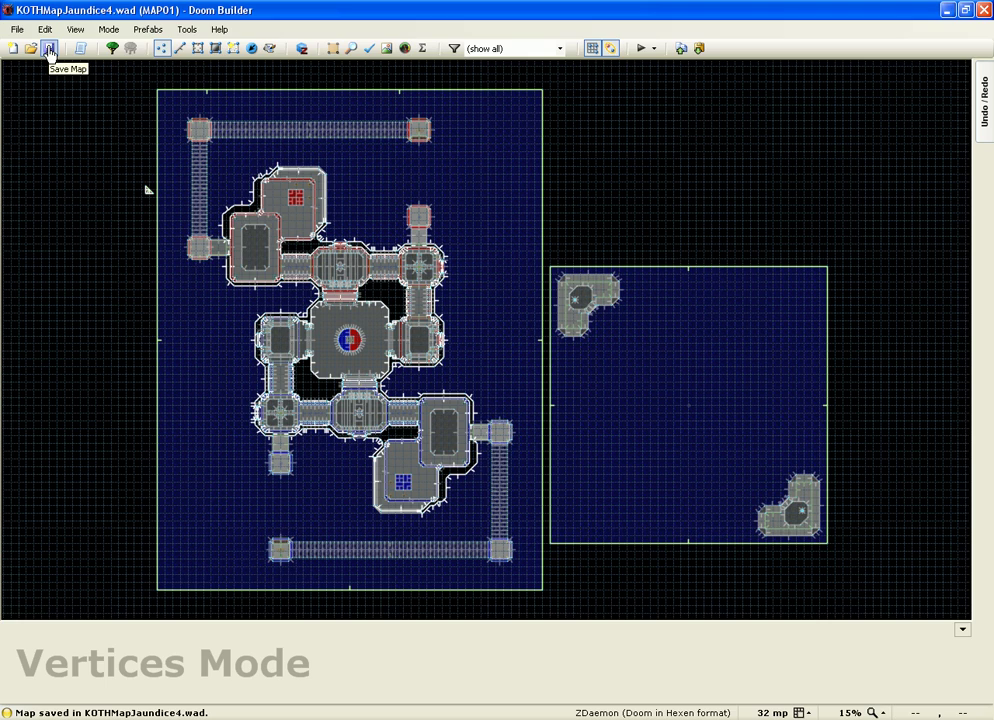
pyautogui.scroll(1, 84, 206)
pyautogui.scroll(-1, 87, 206)
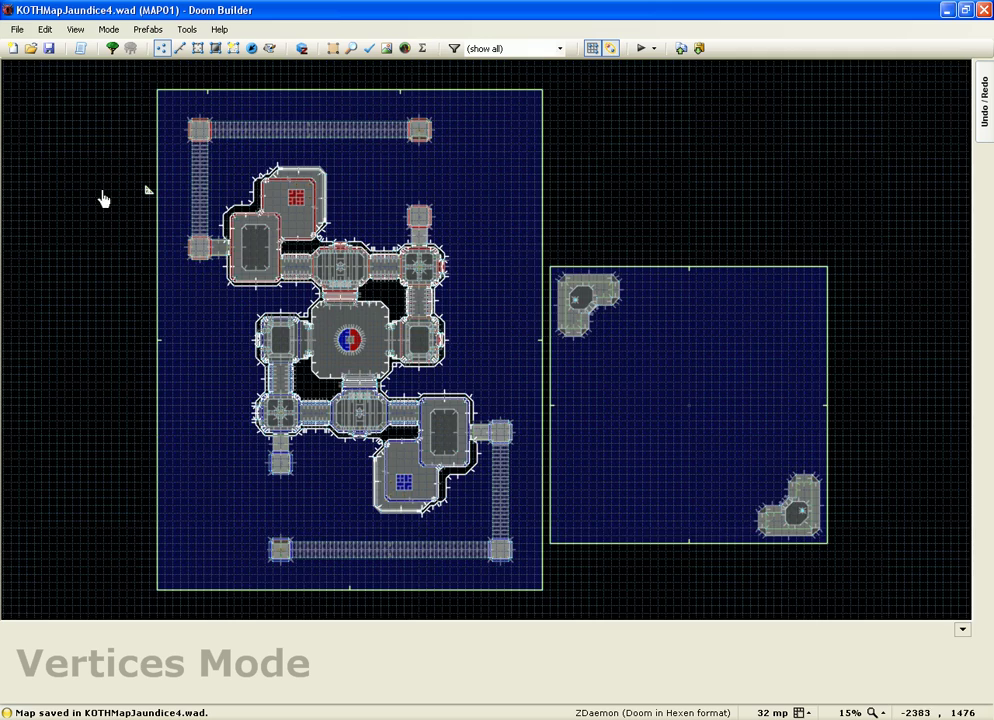
# Step: Check the key bindings of GZDoom Visual Mode and Visual Mode in the preferences' control settings, and close them without saving
pyautogui.click(178, 40)
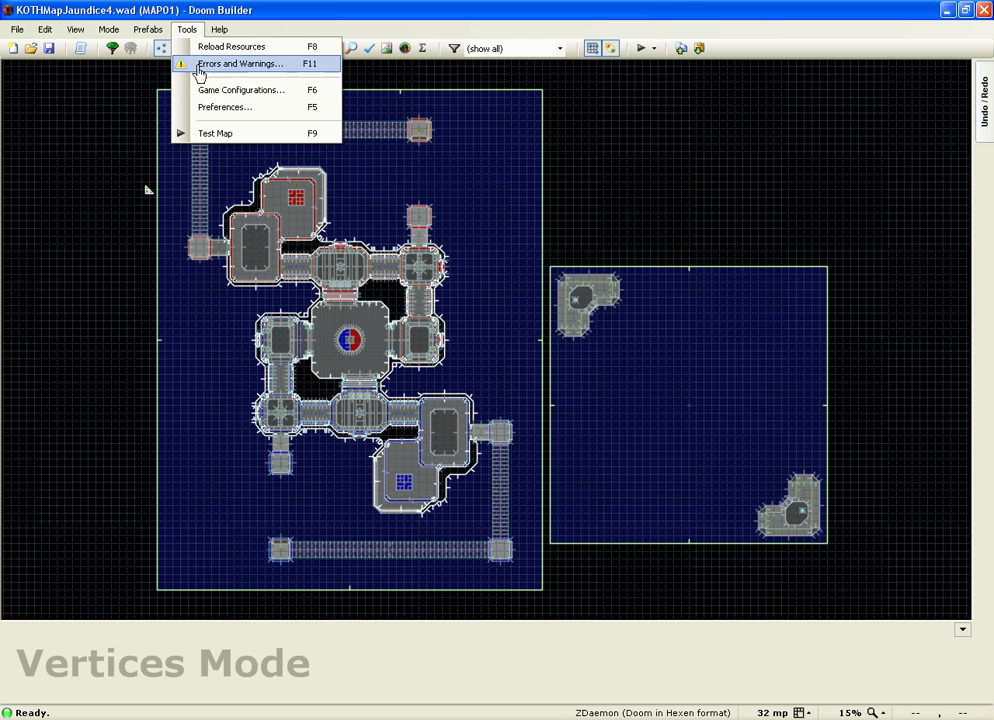
pyautogui.click(238, 107)
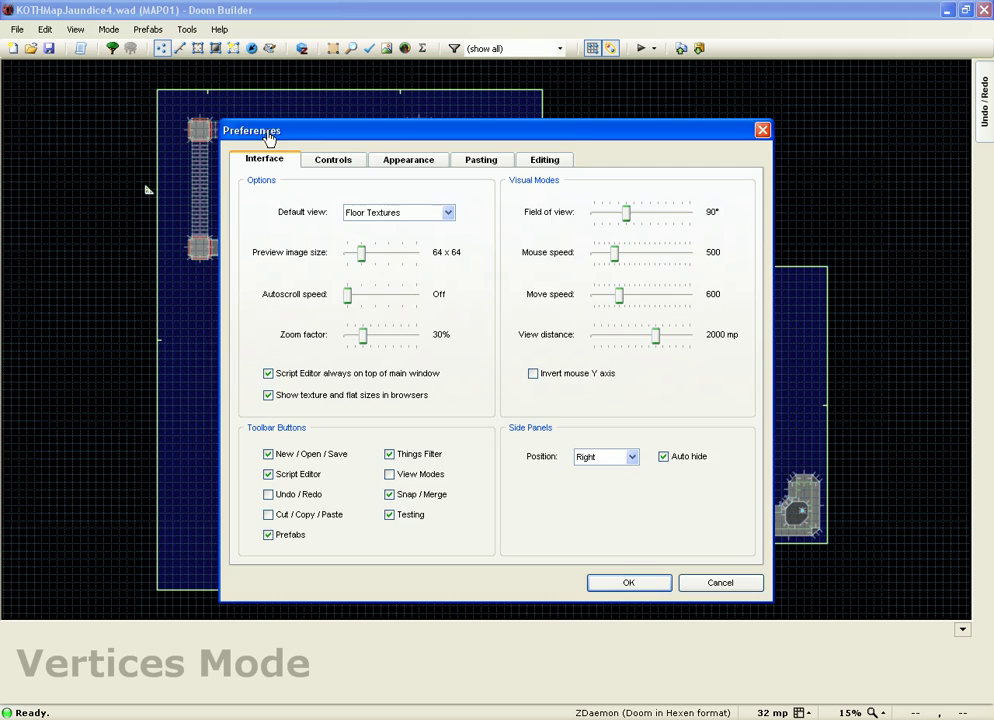
pyautogui.click(338, 159)
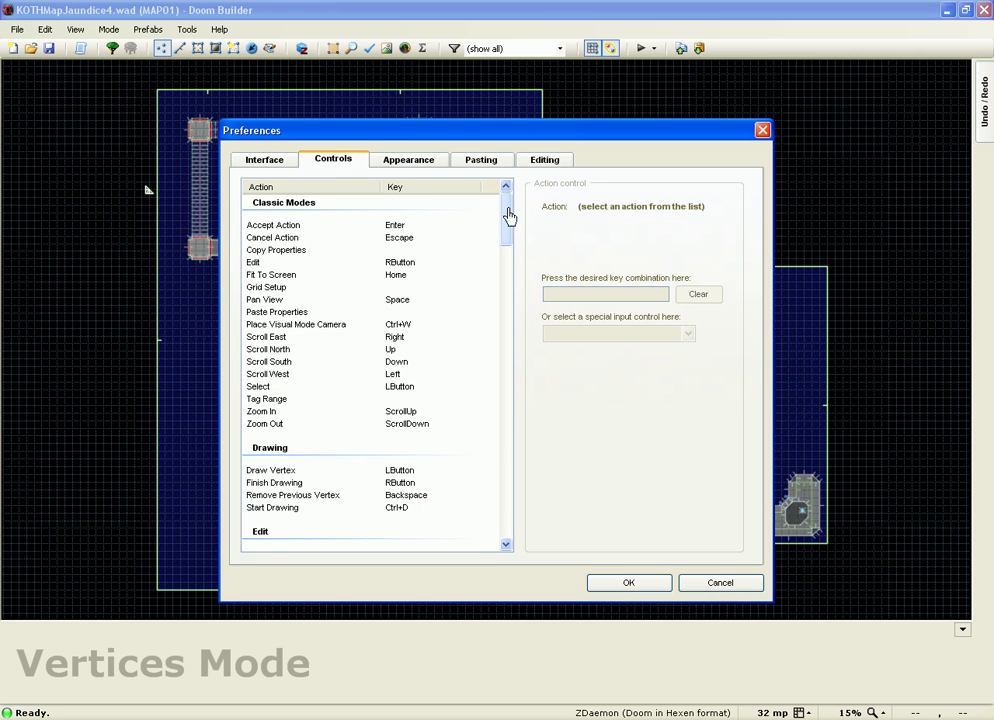
pyautogui.moveTo(507, 213); pyautogui.dragTo(513, 333)
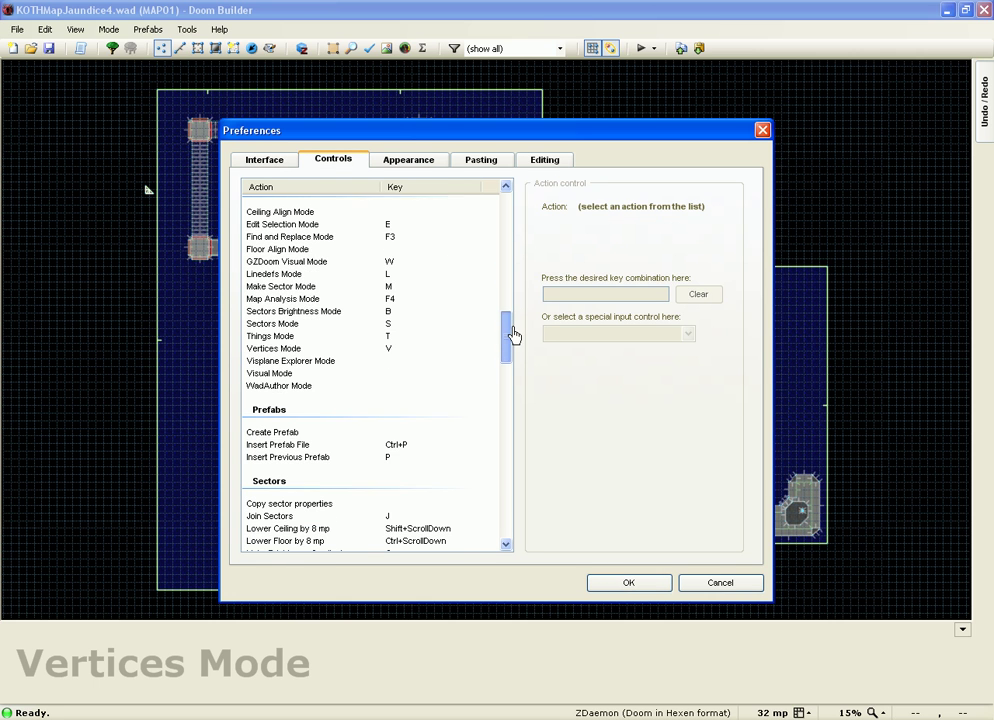
pyautogui.click(339, 258)
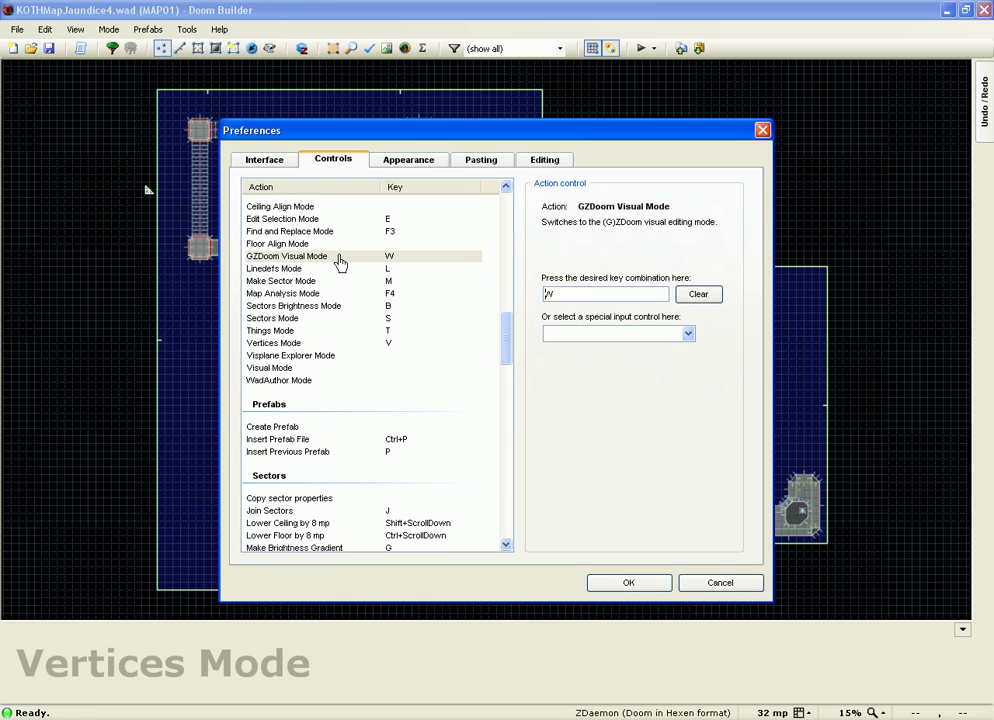
pyautogui.click(331, 357)
pyautogui.click(332, 368)
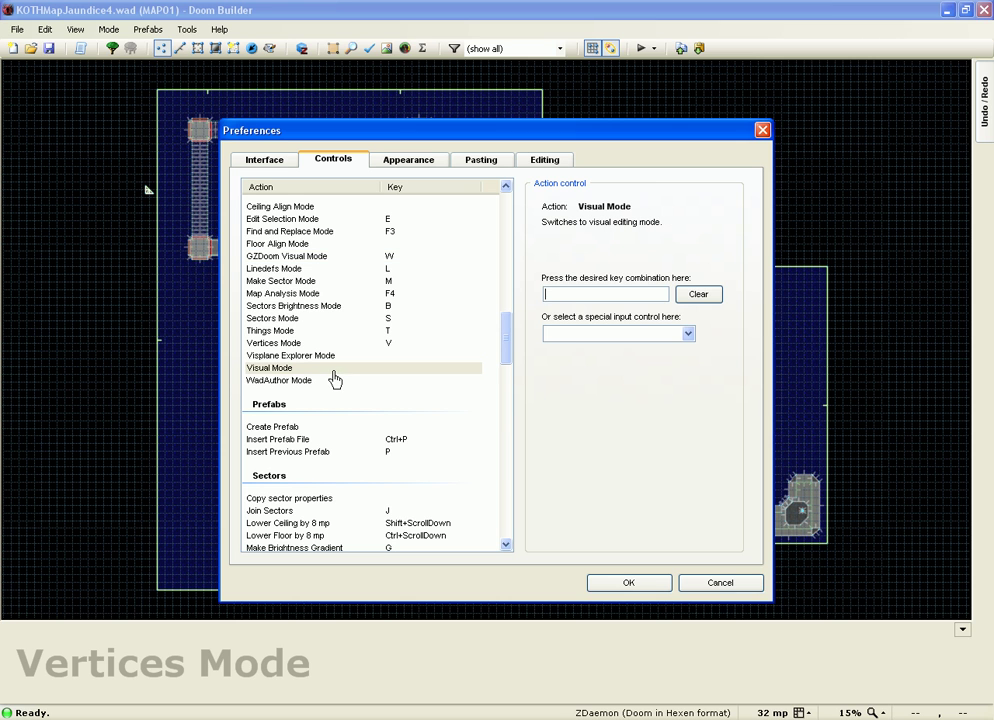
pyautogui.click(721, 583)
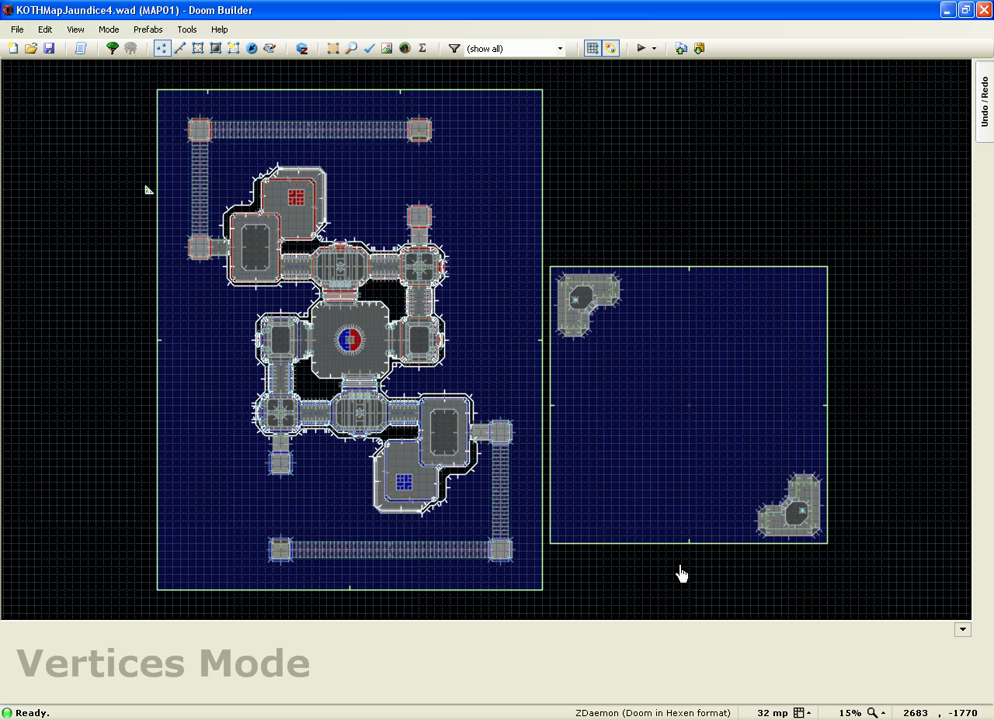
# Step: Review the GZDoom Visual Mode and Visual Mode options in the ZDoom (Doom in Hexen format) configuration, discarding any changes
pyautogui.click(192, 29)
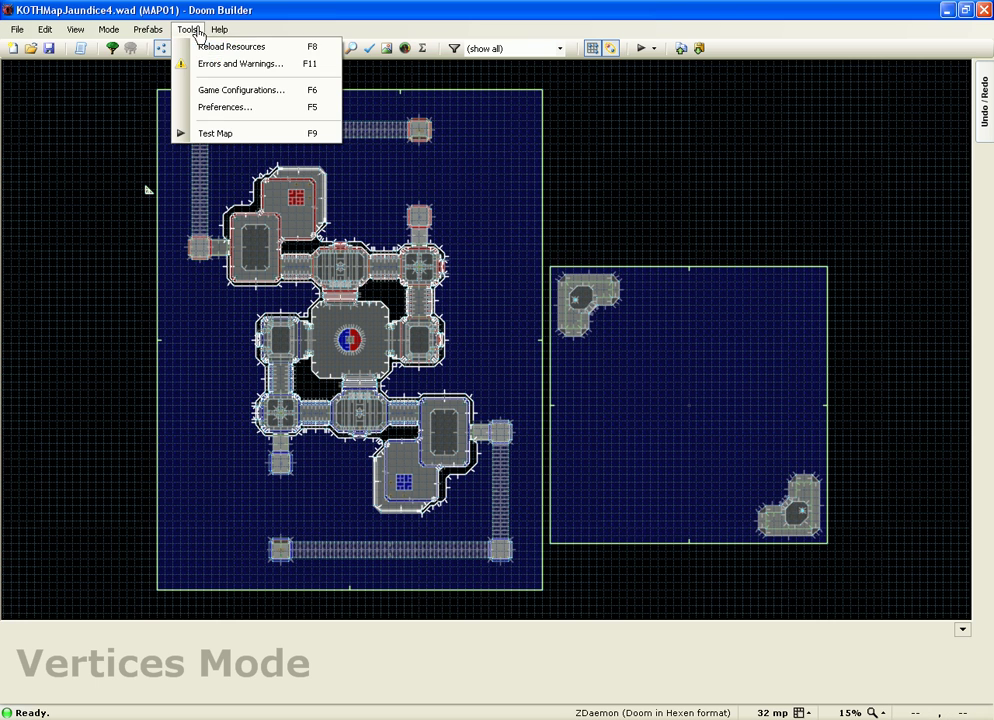
pyautogui.click(241, 90)
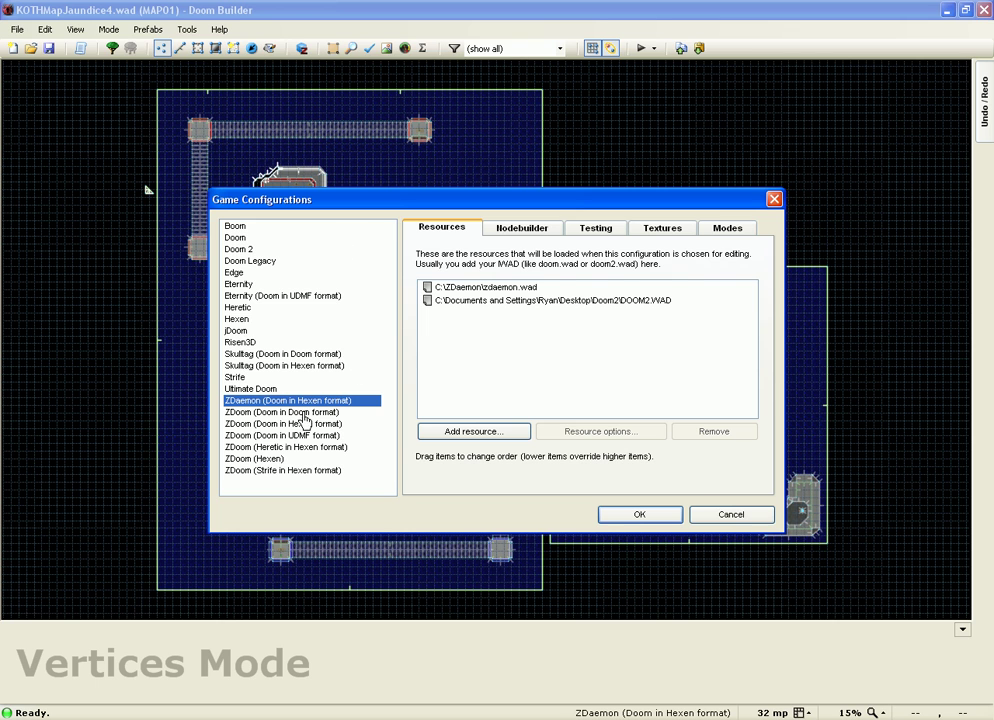
pyautogui.click(305, 423)
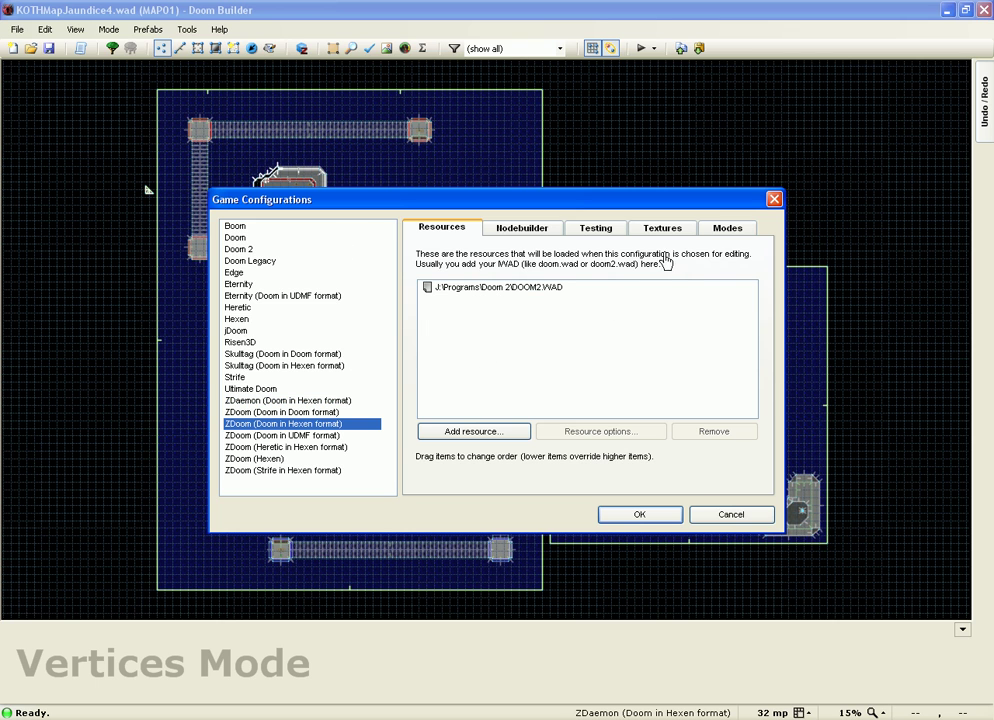
pyautogui.click(722, 229)
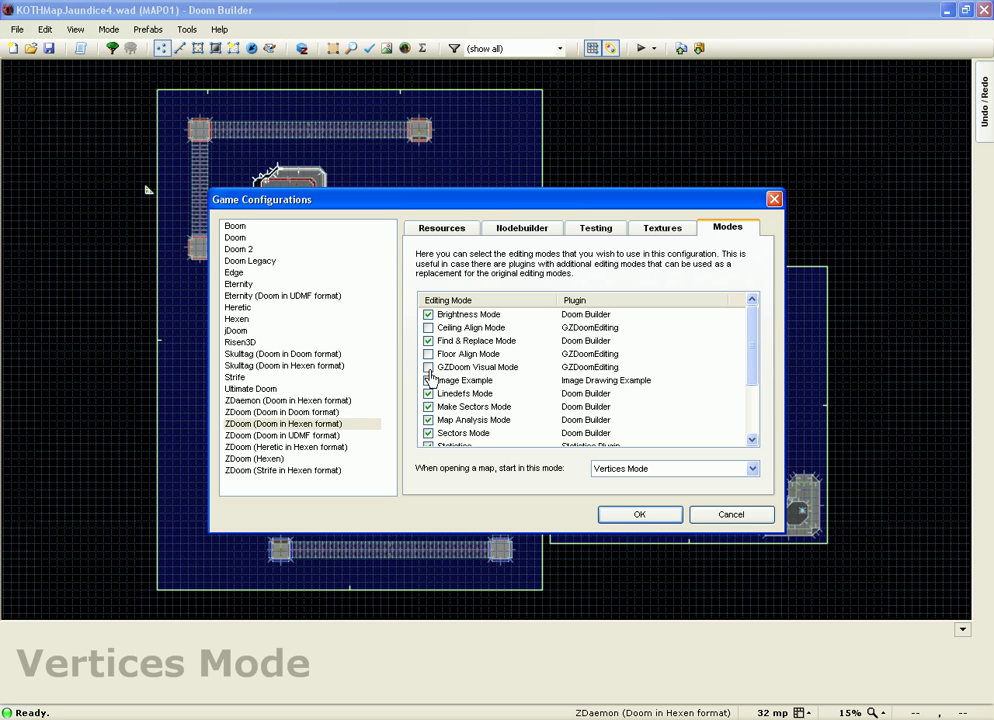
pyautogui.moveTo(752, 346); pyautogui.dragTo(759, 459)
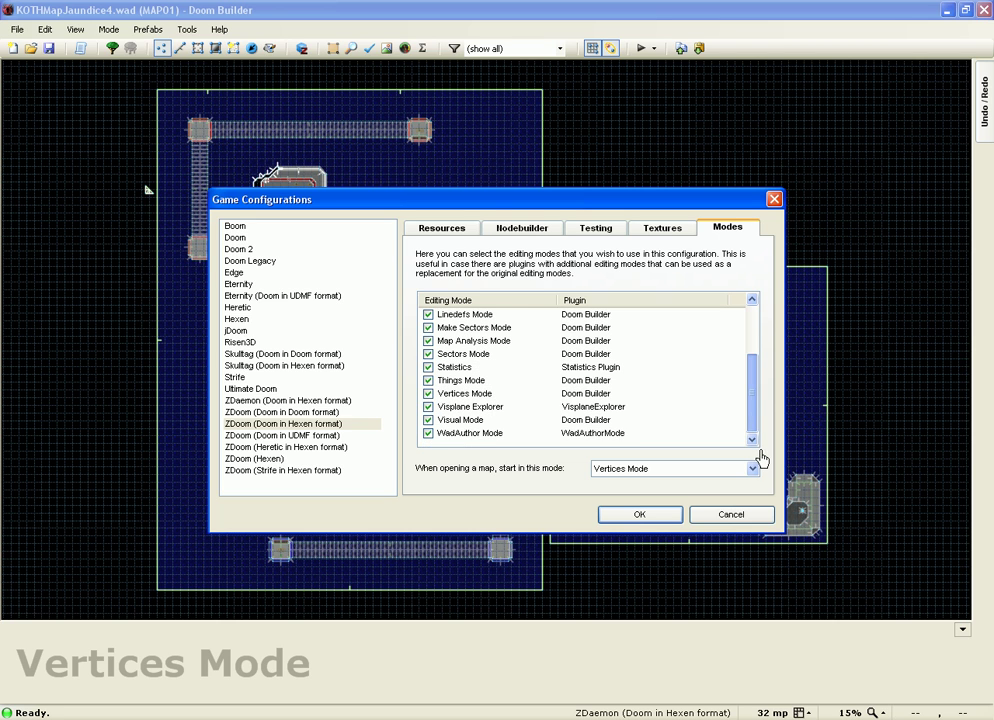
pyautogui.click(428, 420)
pyautogui.click(730, 515)
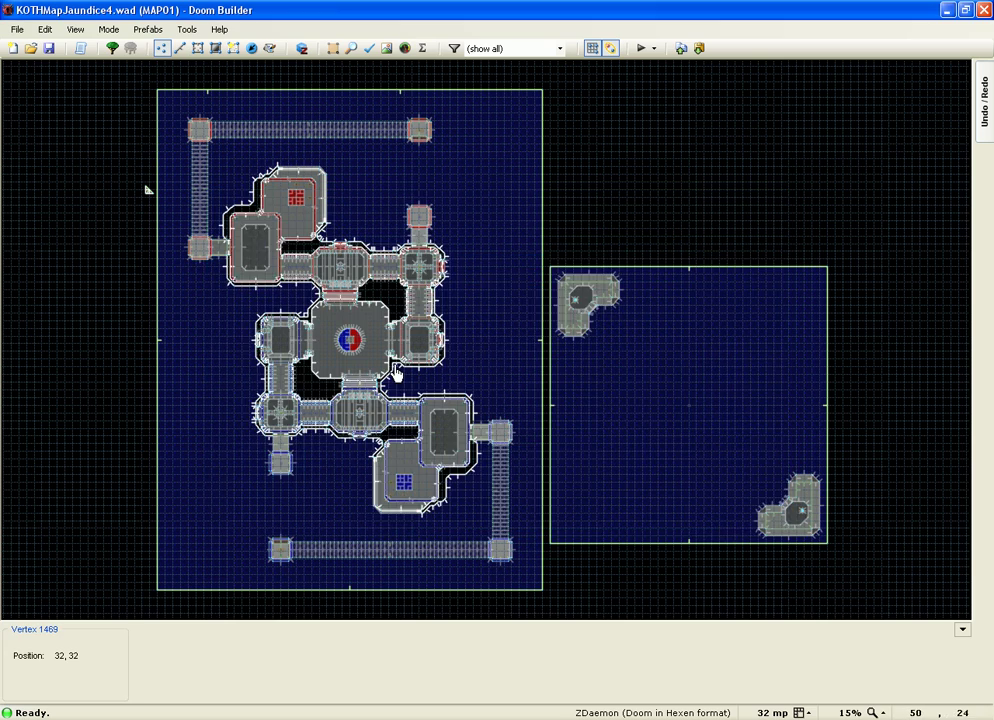
# Step: Set sector 11's ceiling height to 128 in GZDoom Visual Mode, view the ceiling beams and sky opening, and return to Vertices Mode
pyautogui.scroll(-1, 395, 377)
pyautogui.scroll(1, 405, 366)
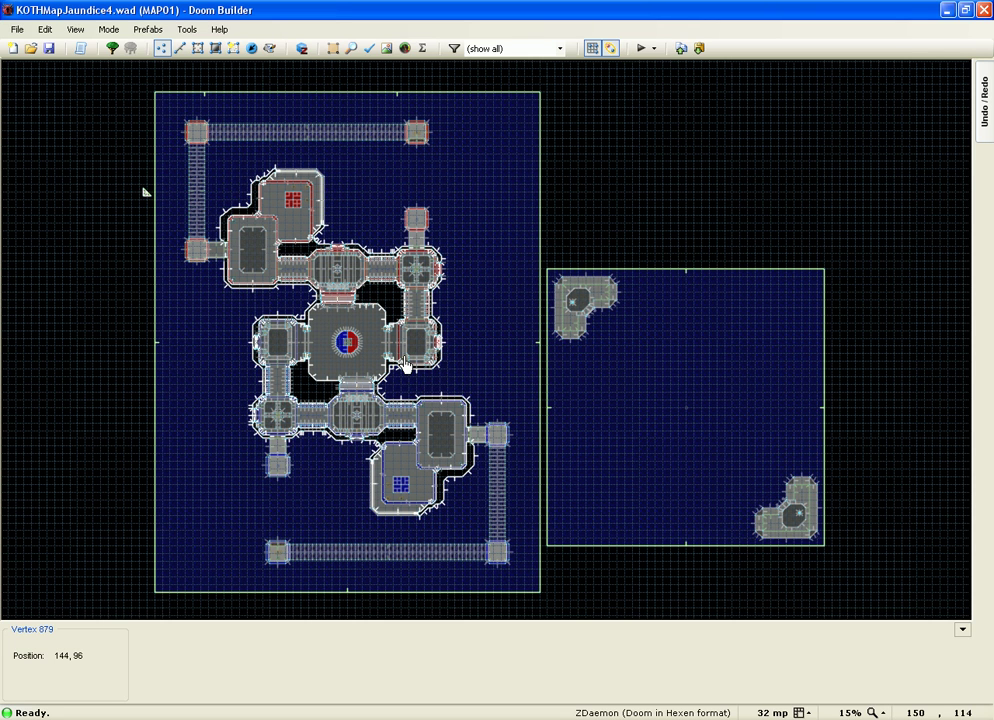
pyautogui.press('w')
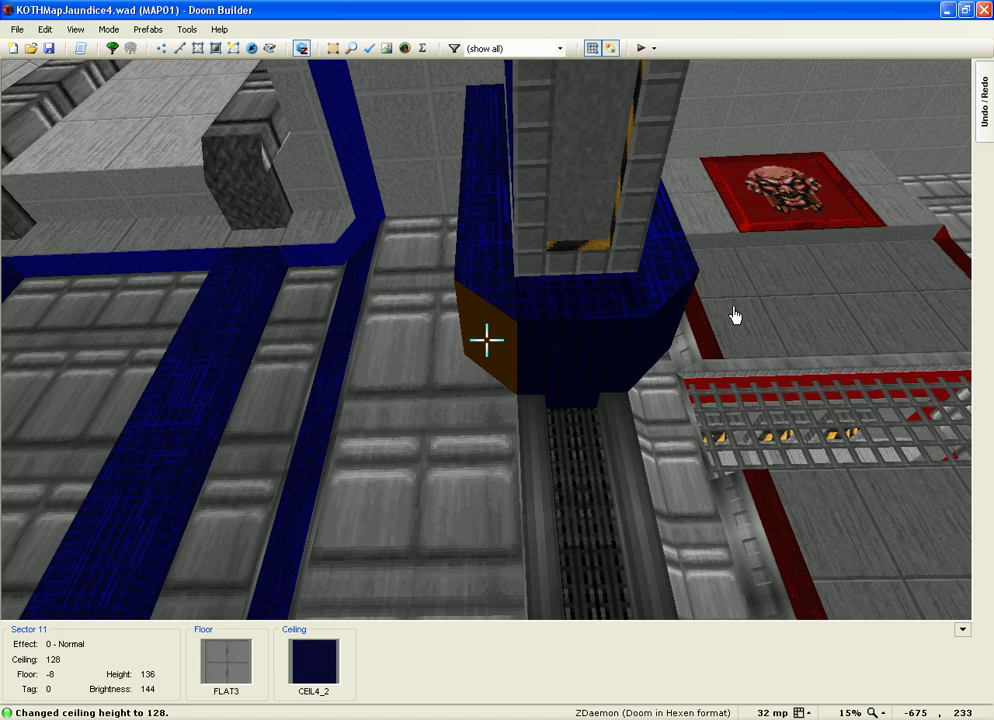
pyautogui.press('d')
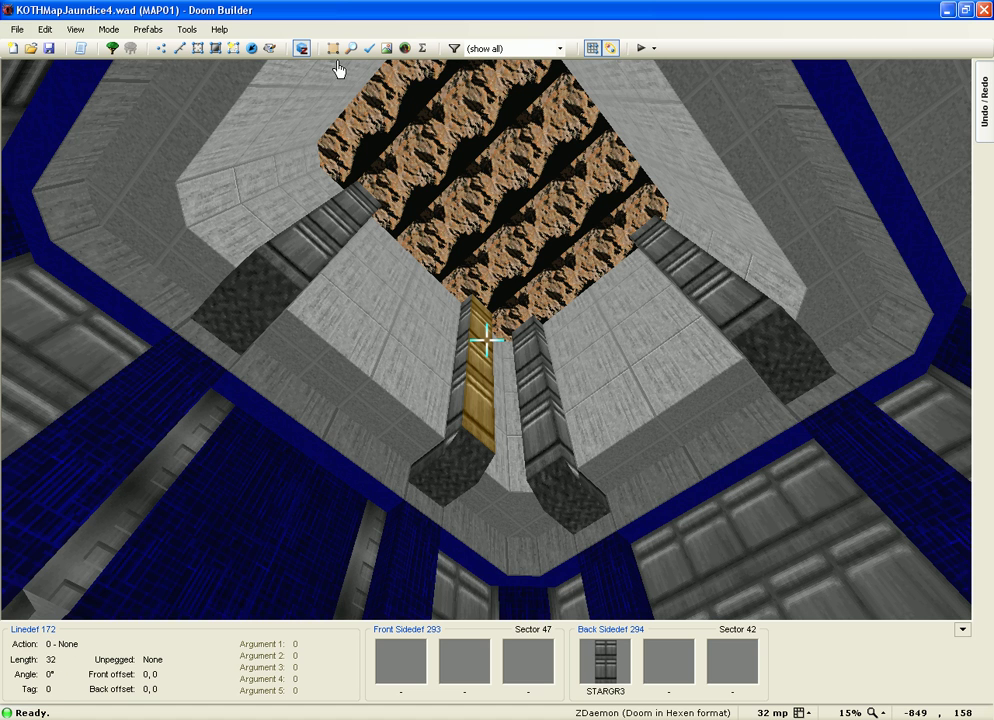
pyautogui.press('w')
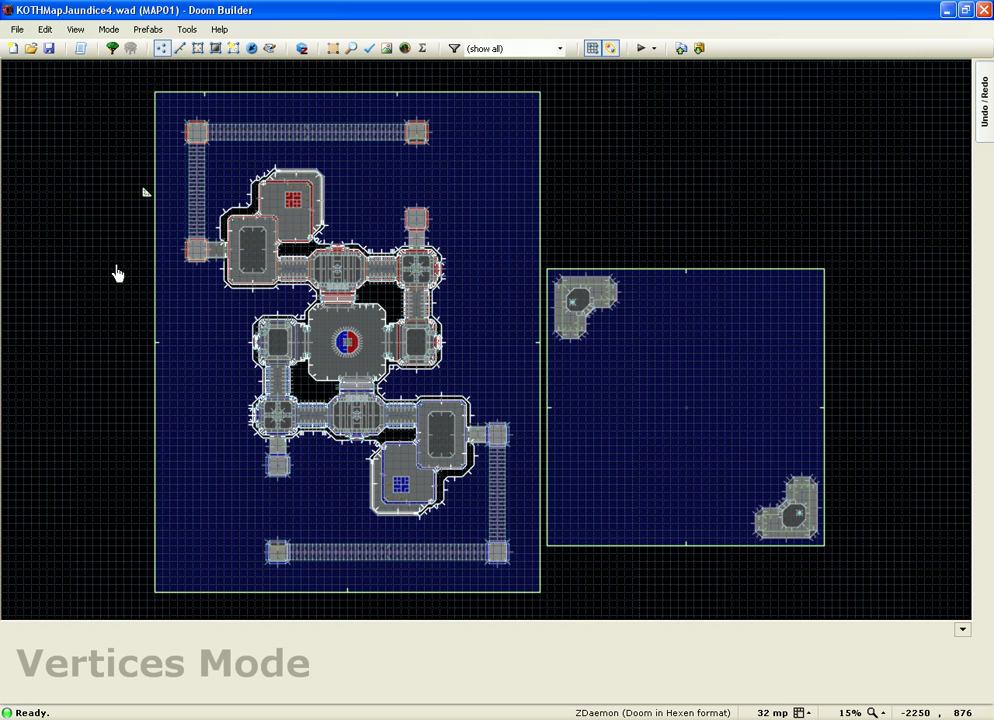